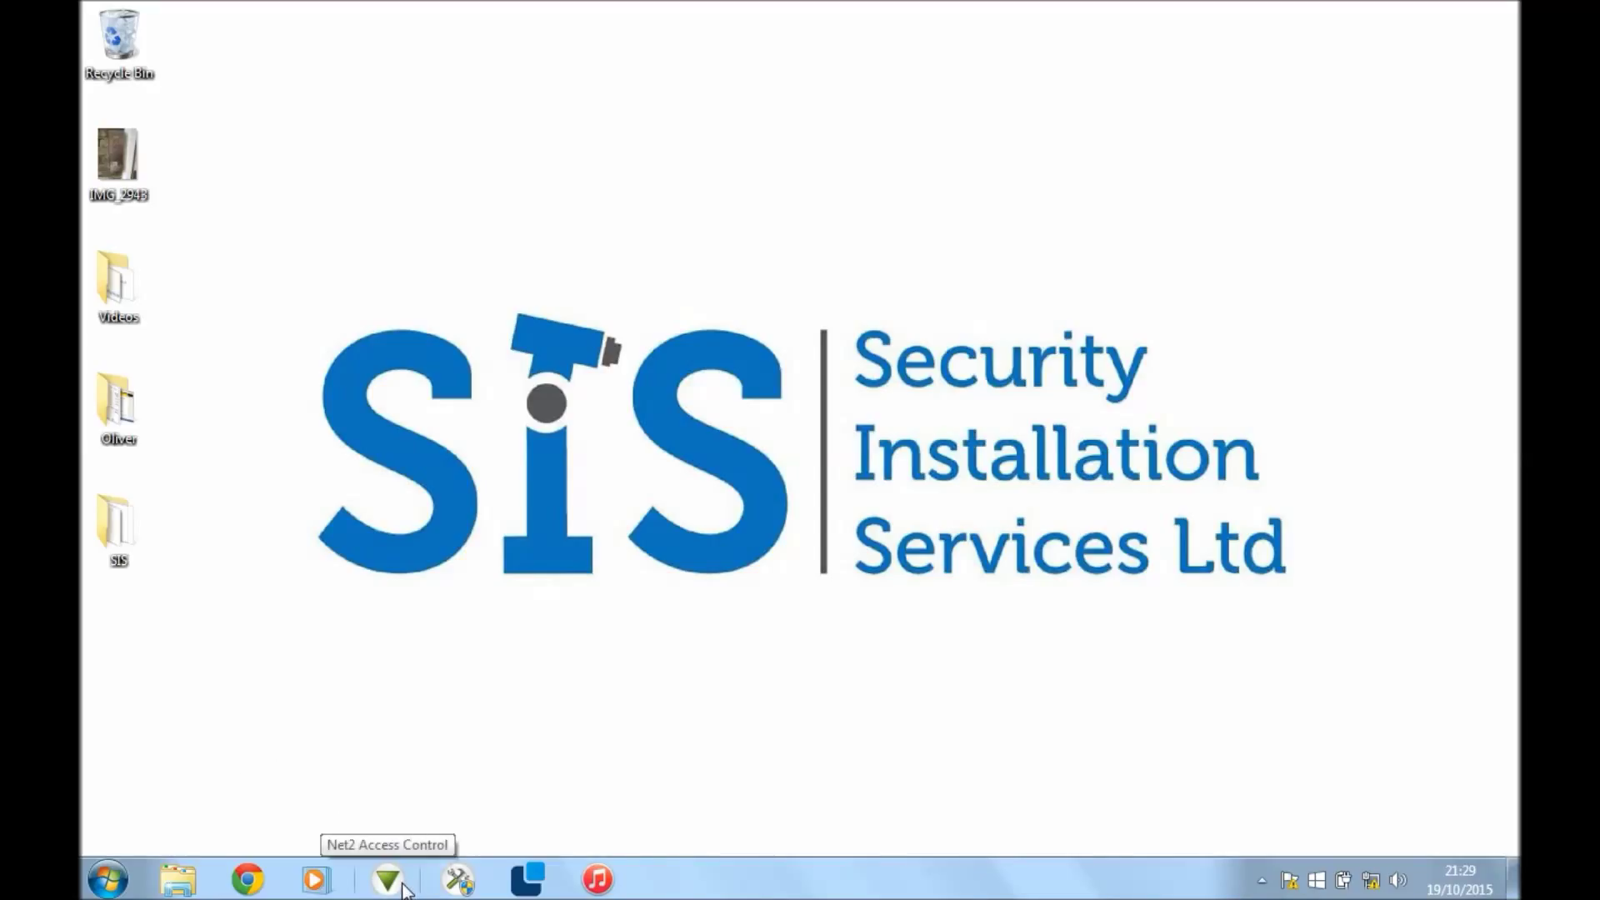
- Launch Net2 Access Control and show the Doors list with the Main Entrance controller
left_click(405, 888)
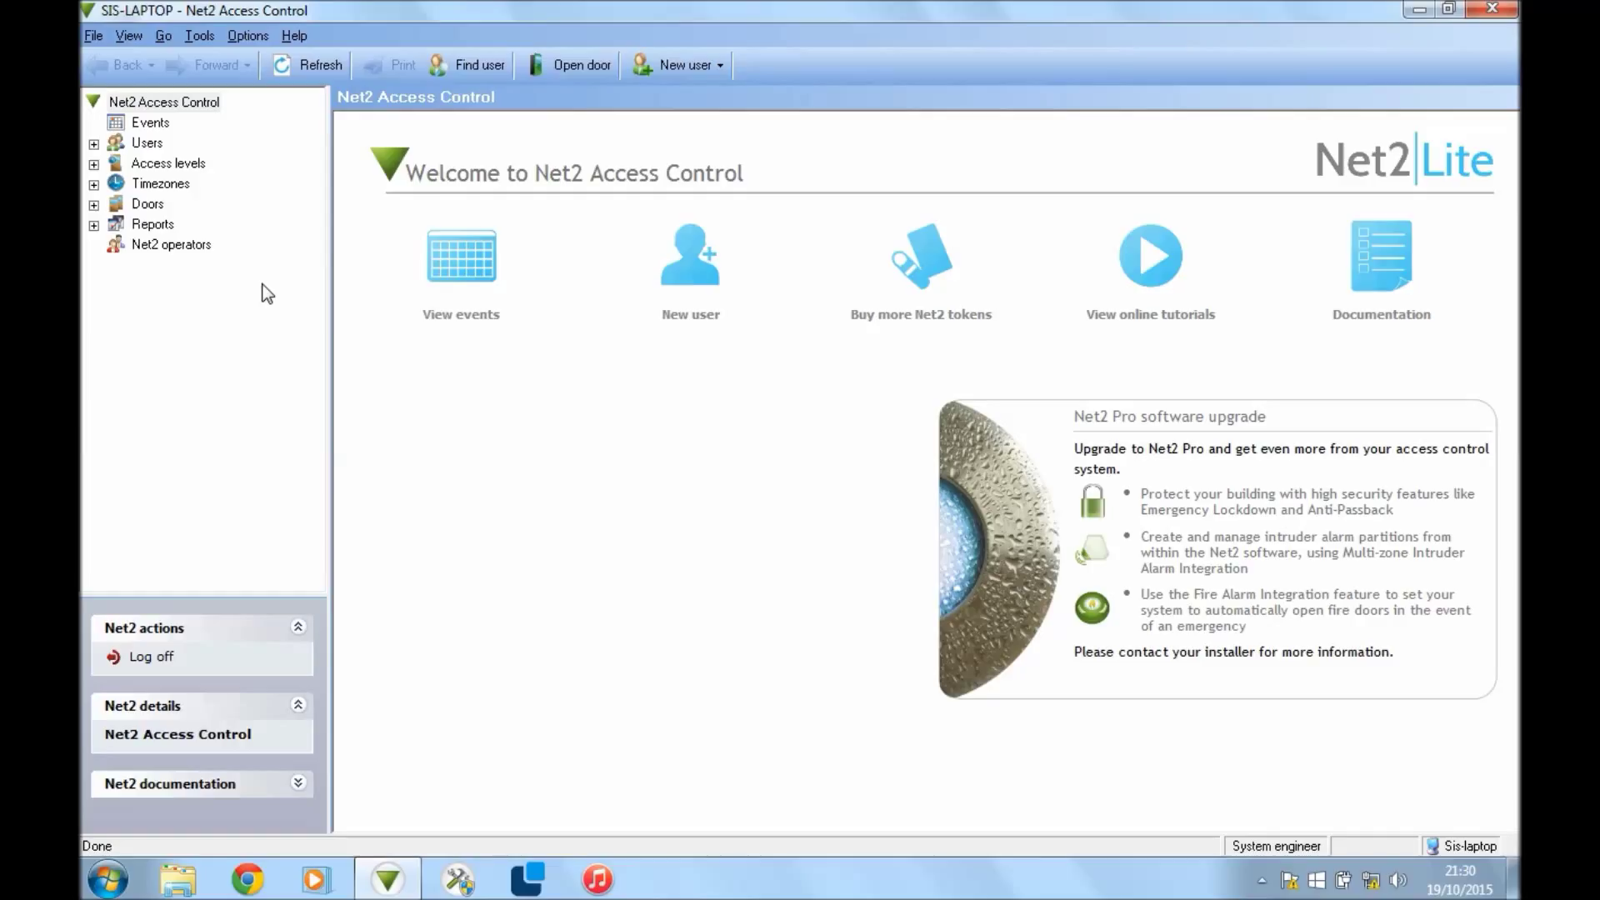
left_click(148, 205)
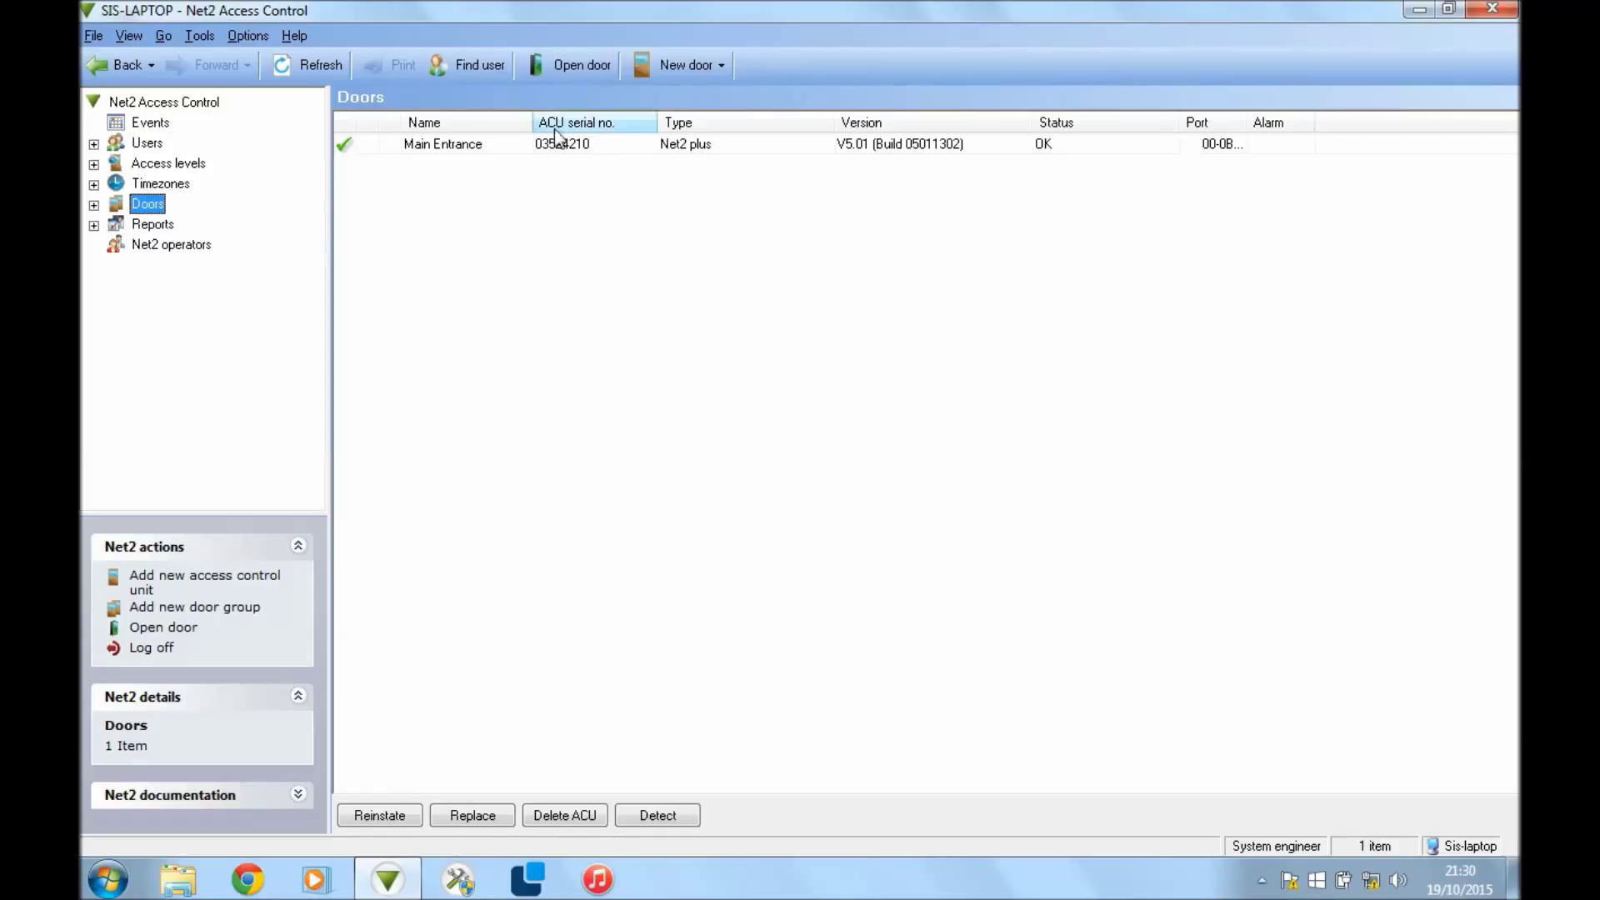
- Drag the Name column divider rightward to widen the Name column in the Doors list
left_click_drag(532, 122, 679, 150)
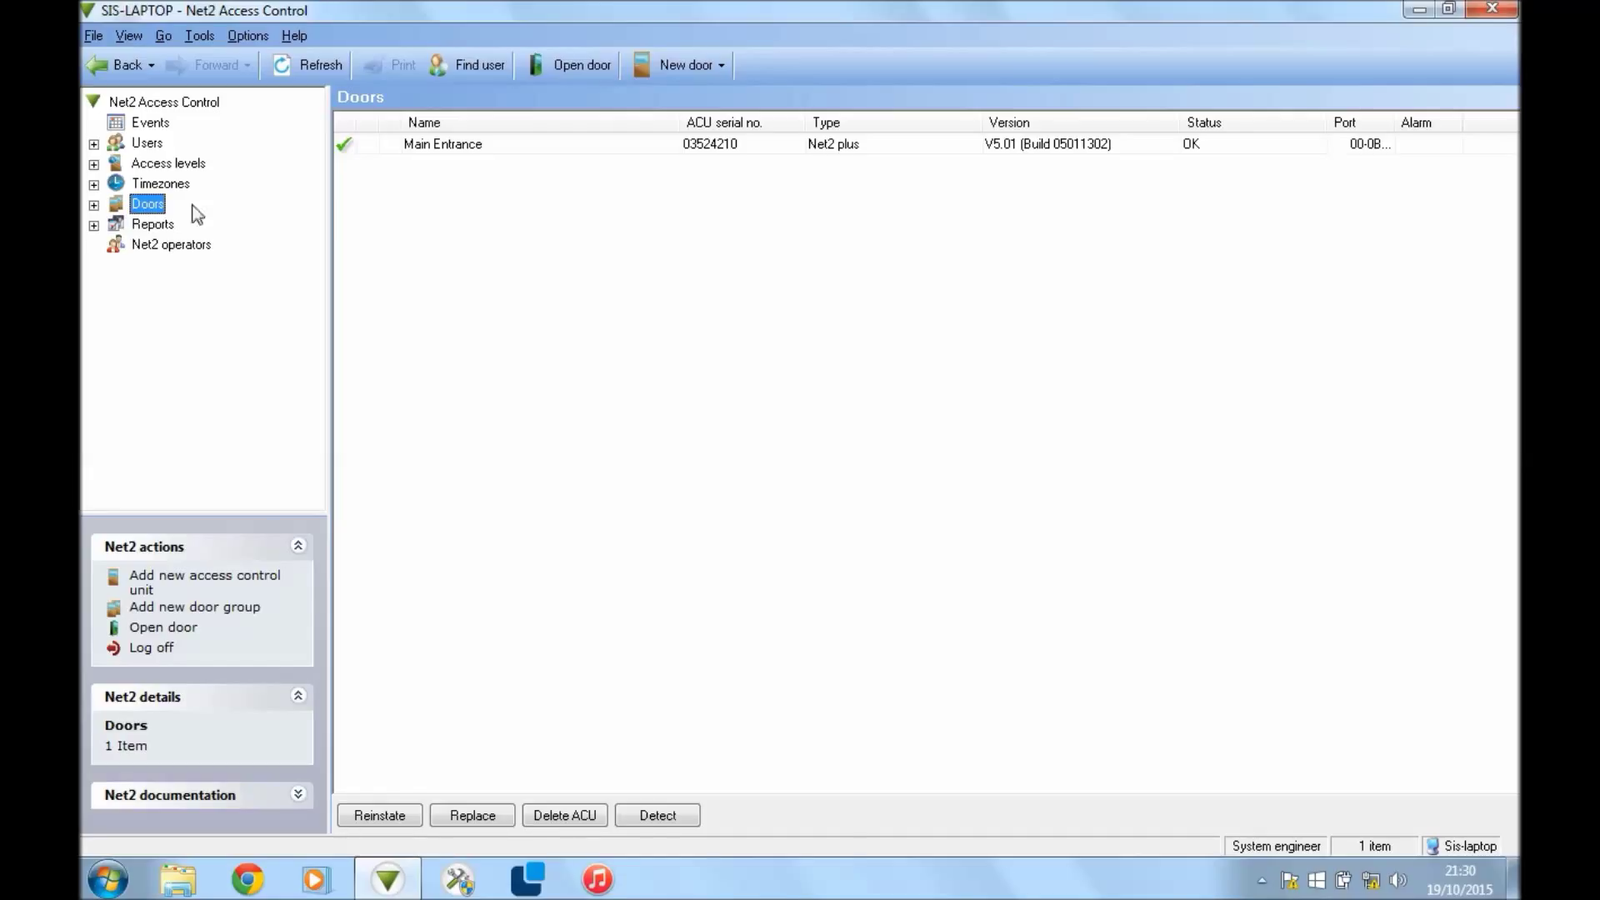
- Show the Users list containing the SIS SECURITY department
left_click(149, 146)
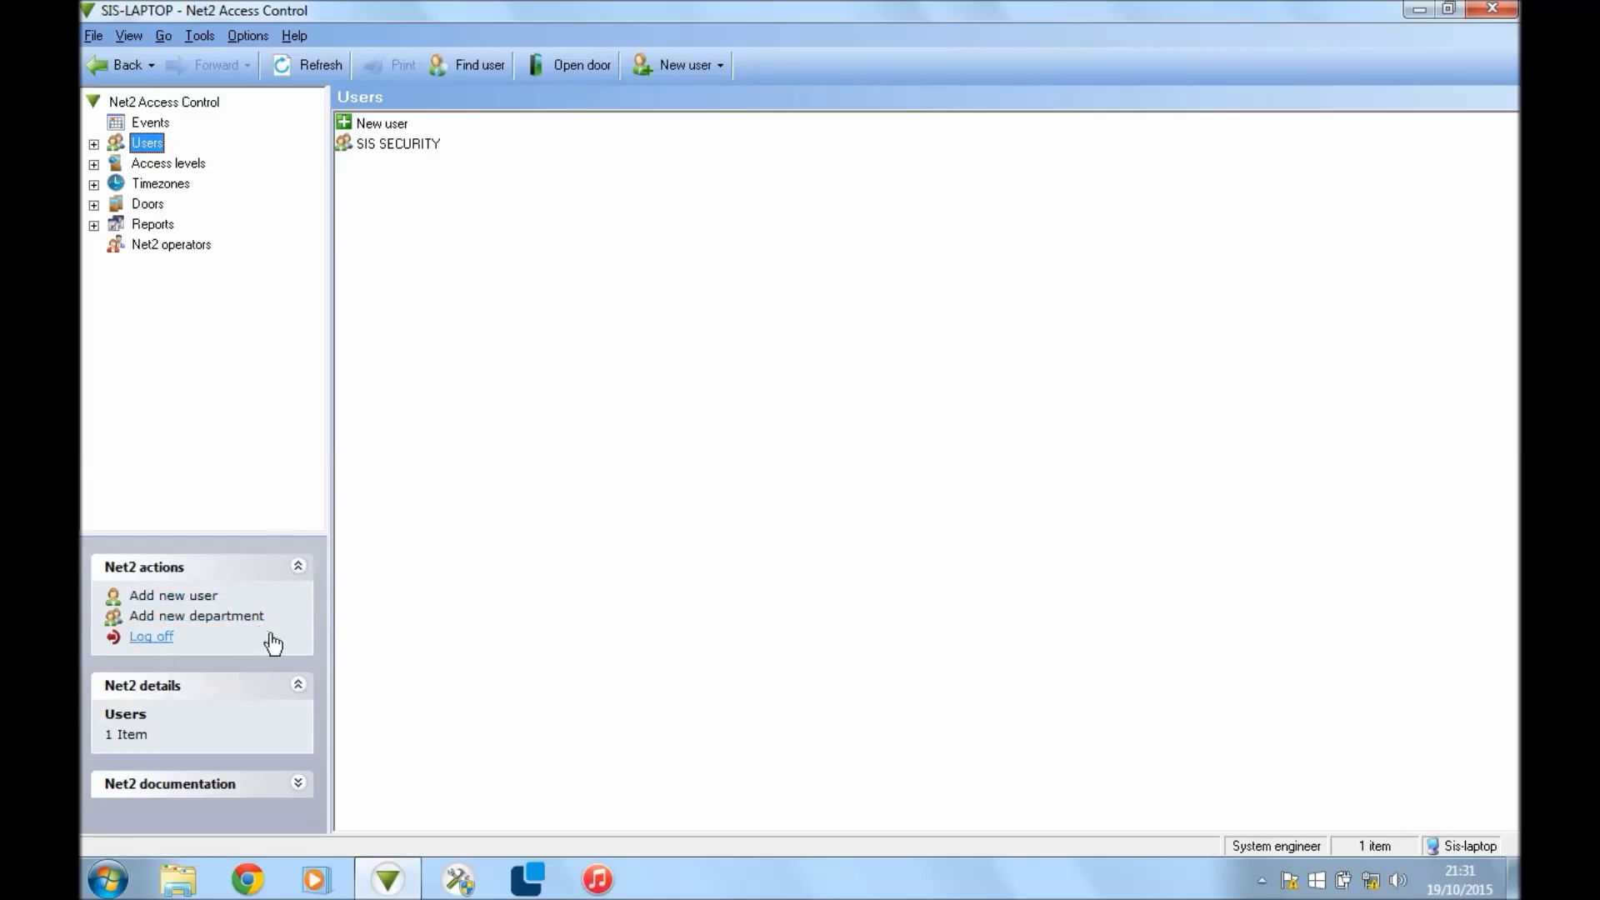
- Add departments Cleaners and Management, apply them, and refresh the Users list
left_click(252, 619)
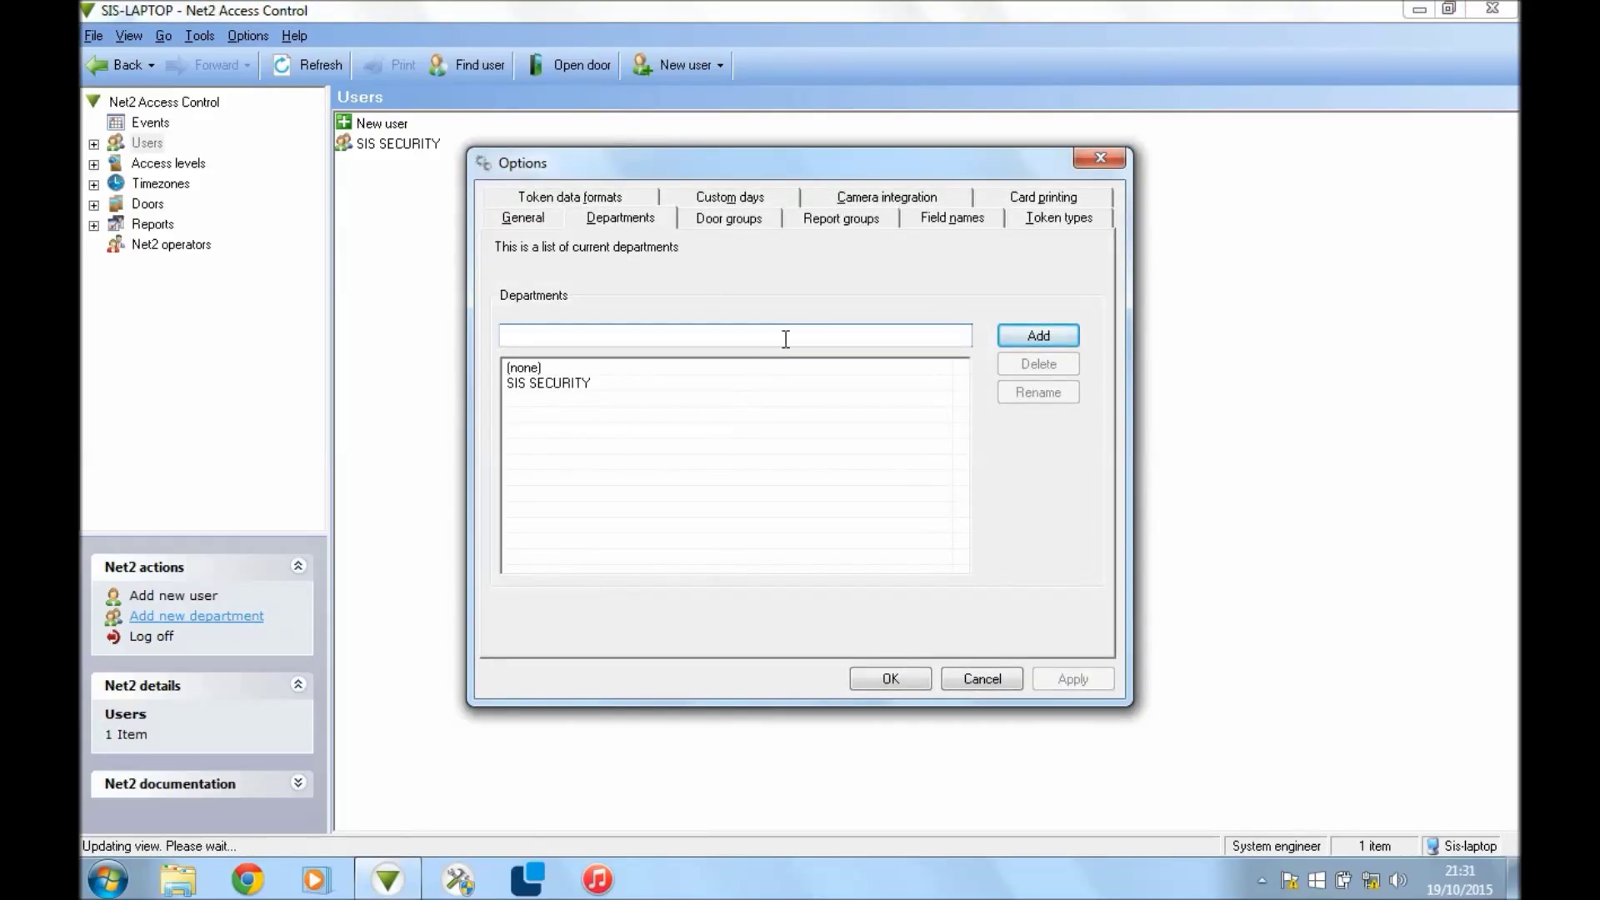
type("Cleaners")
key("Return")
type("Management")
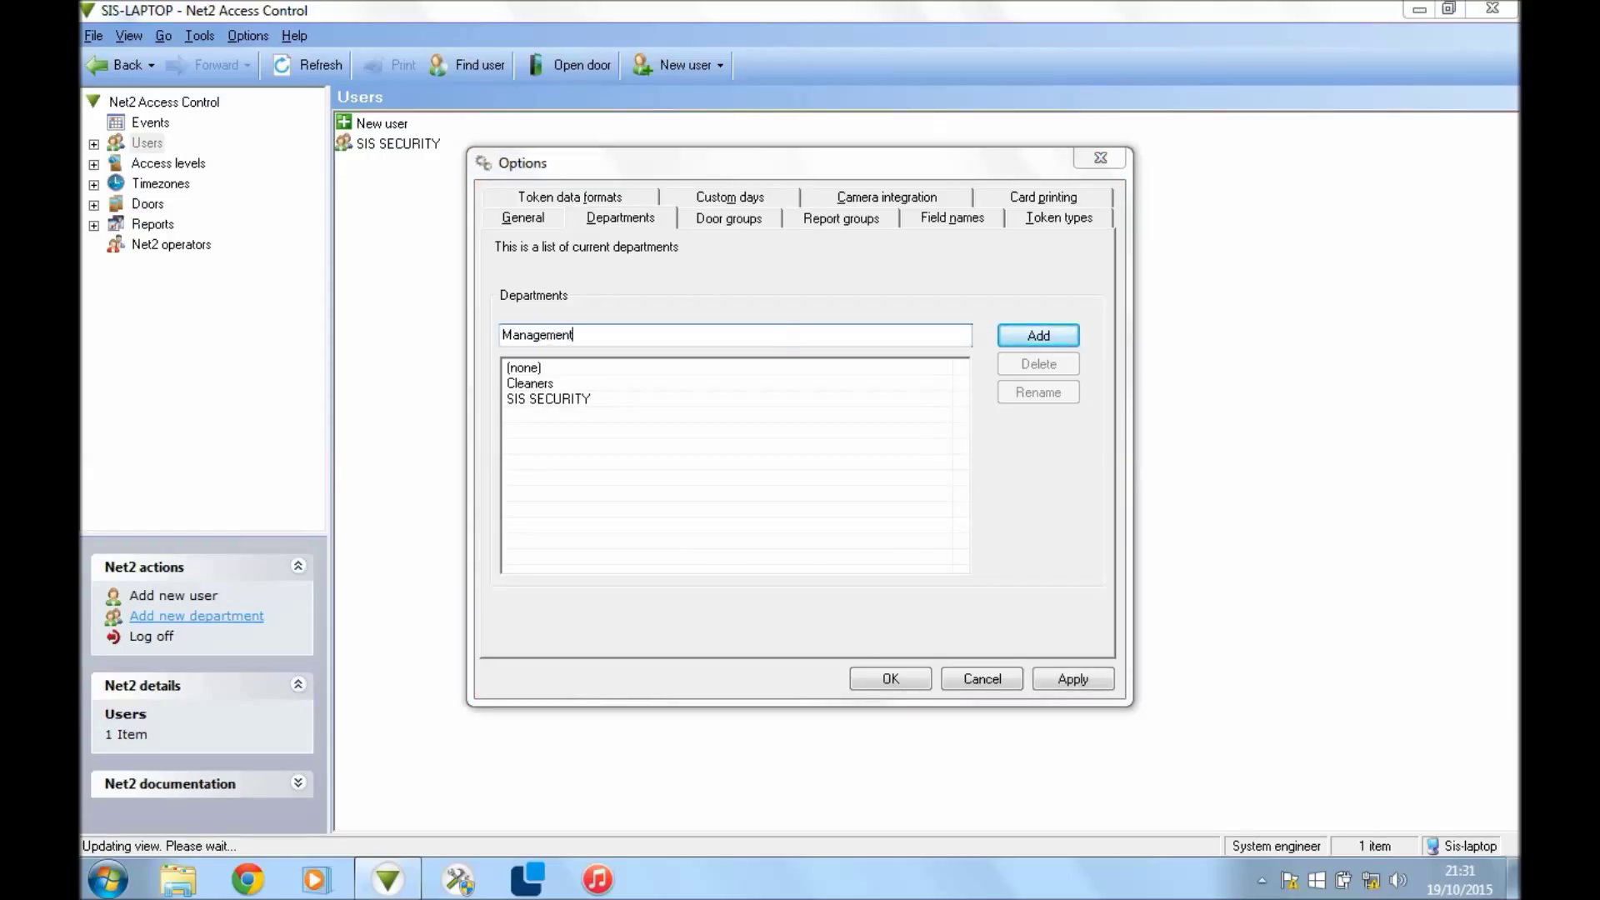
key("Return")
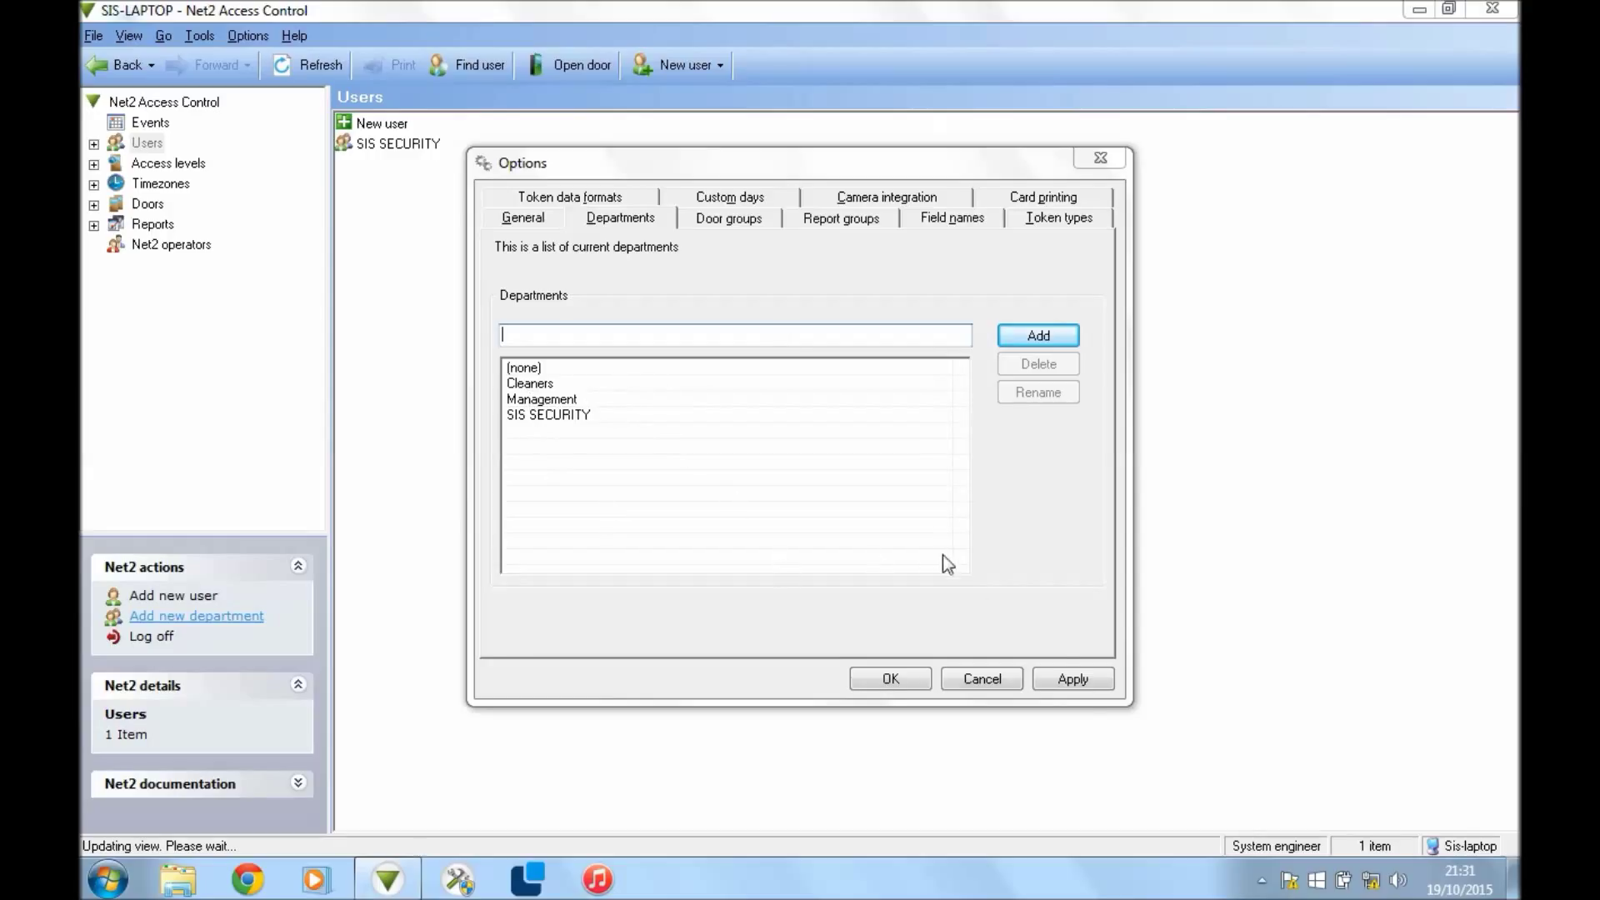
left_click(1078, 679)
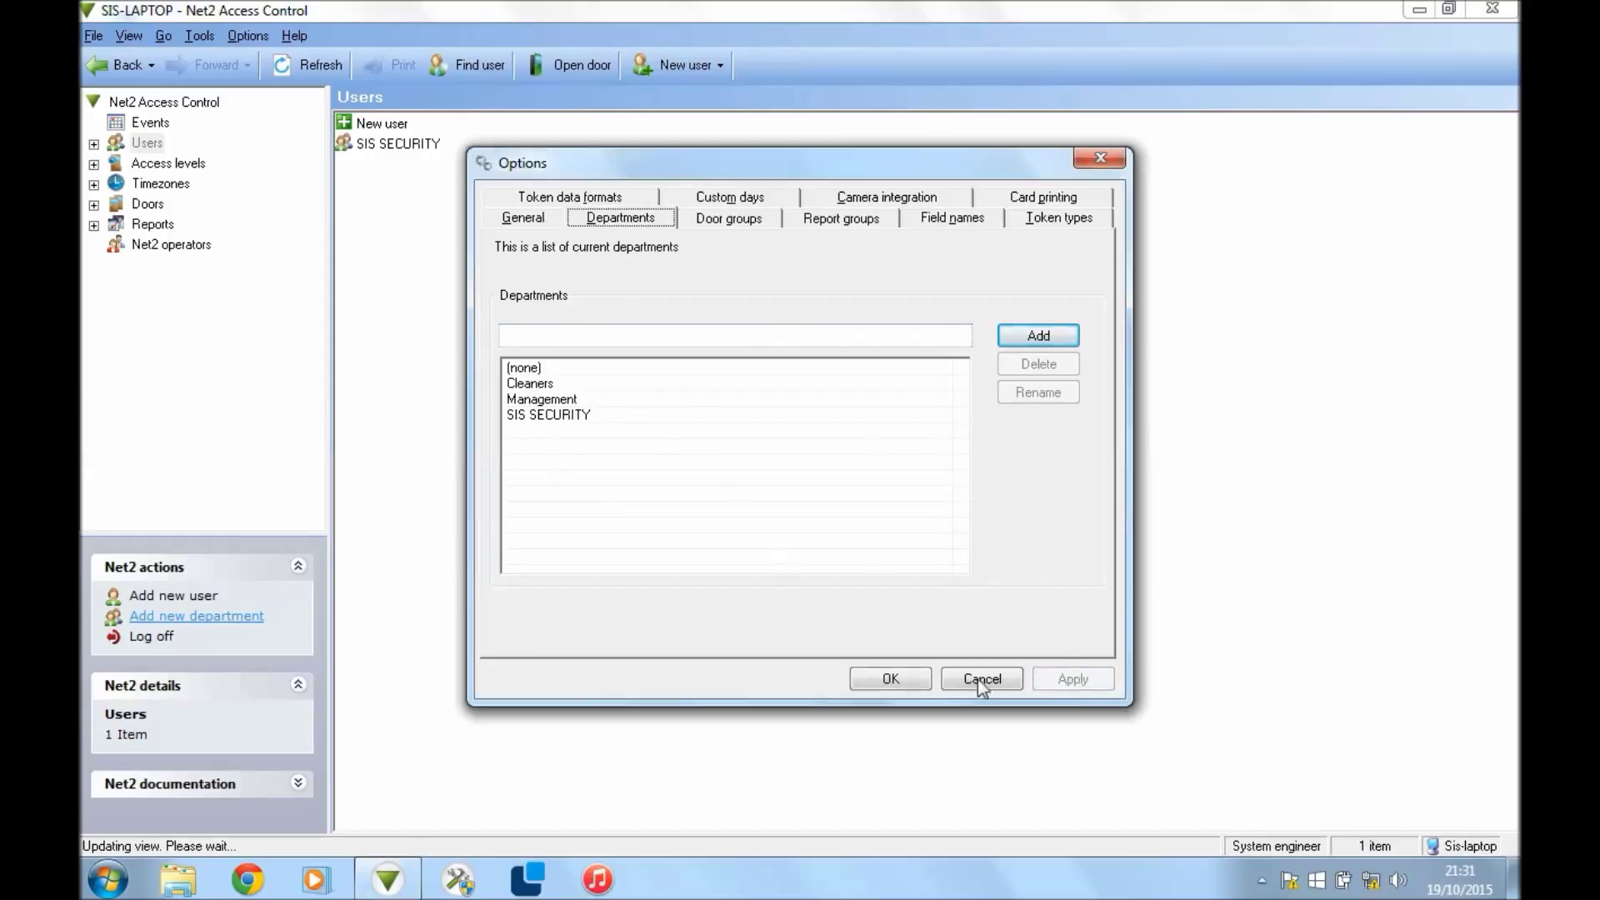
left_click(908, 679)
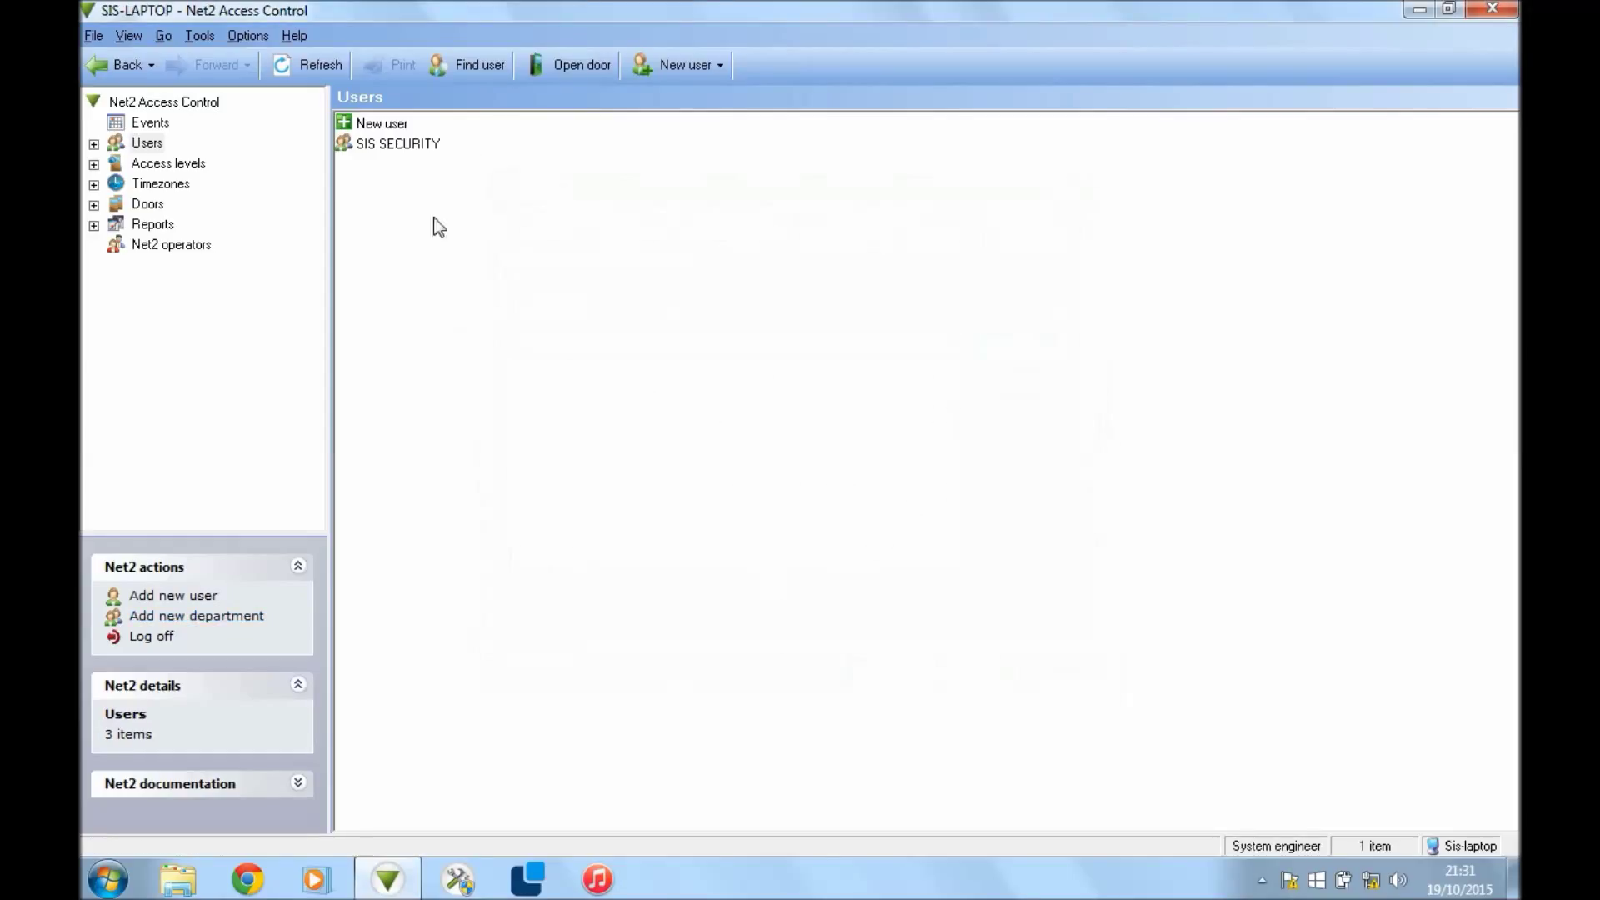
left_click(307, 60)
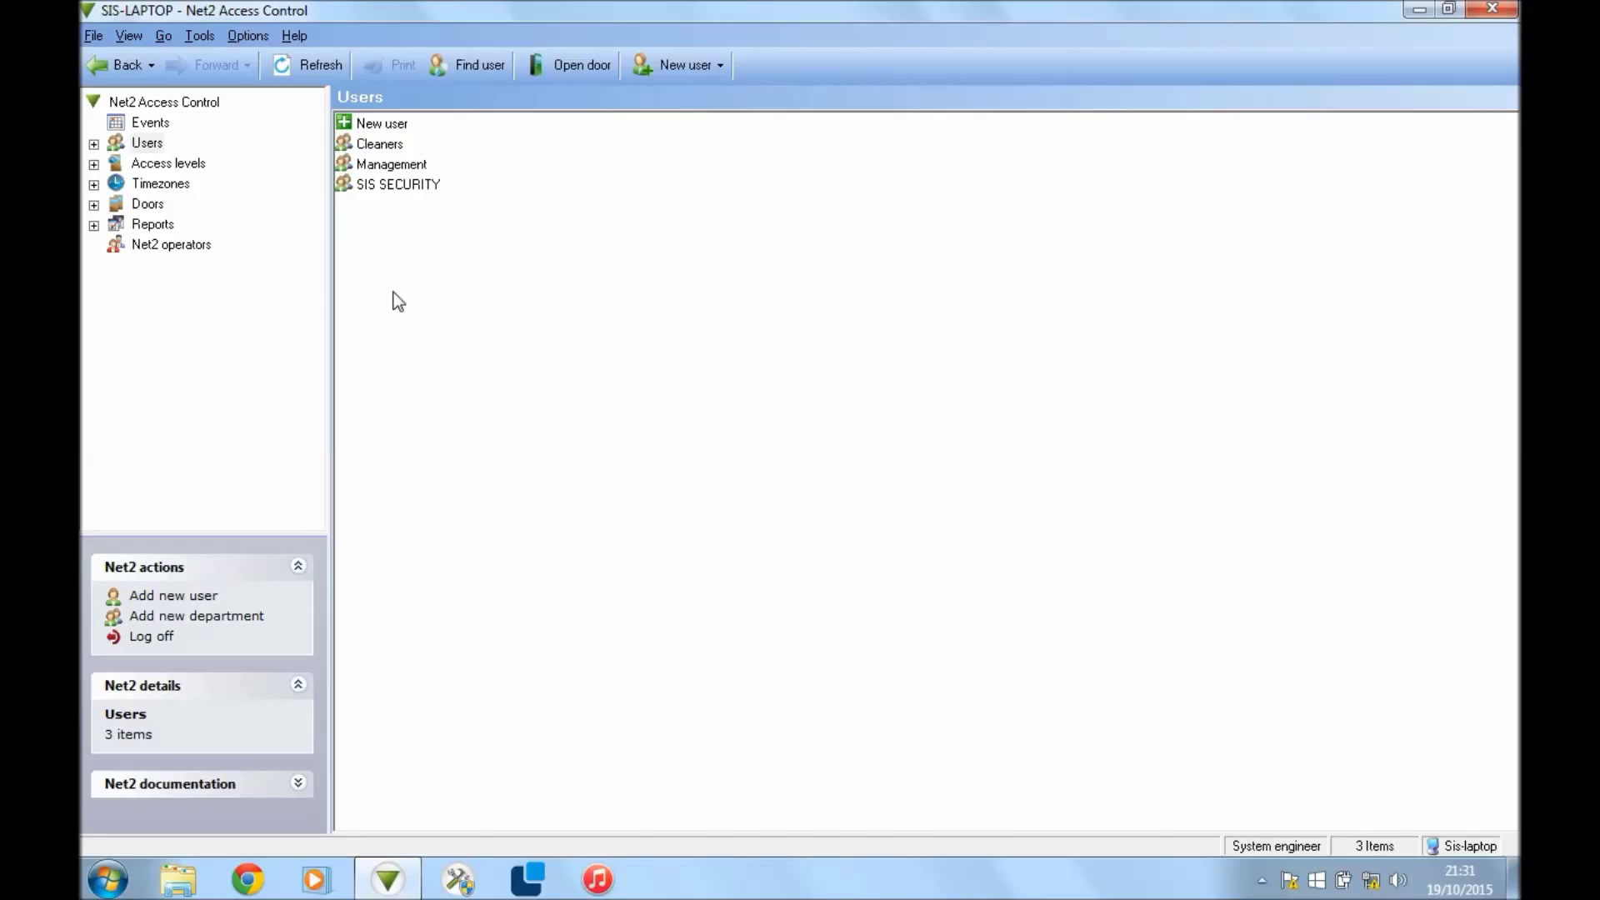
- Create user TEST 1 in SIS SECURITY with All hours, all doors access
key("ctrl+n")
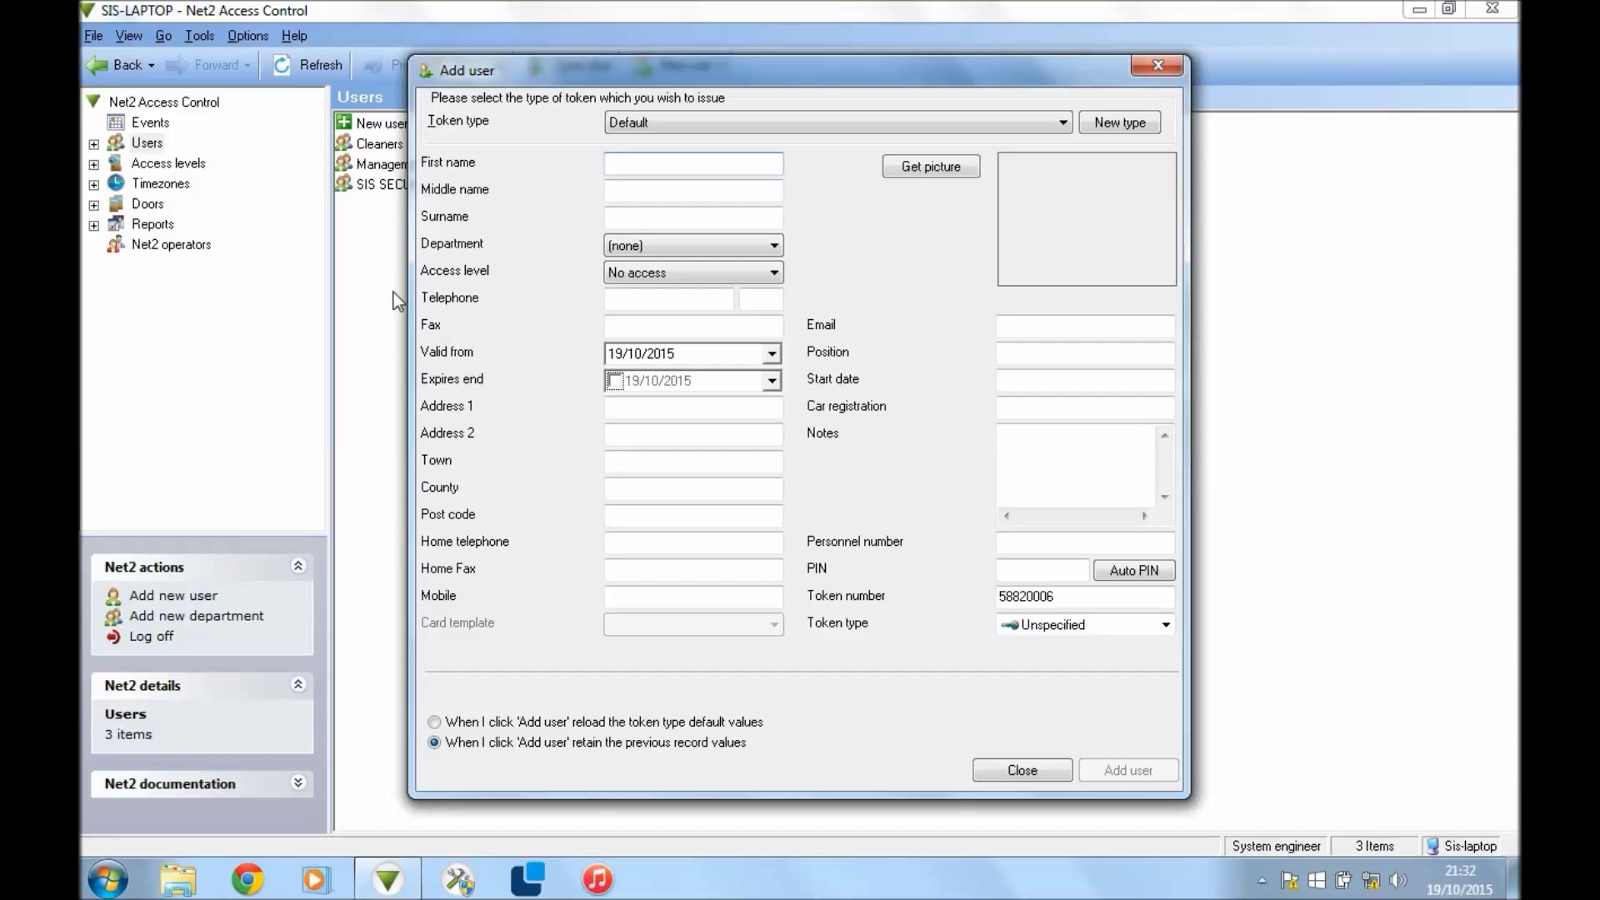
type("TEST")
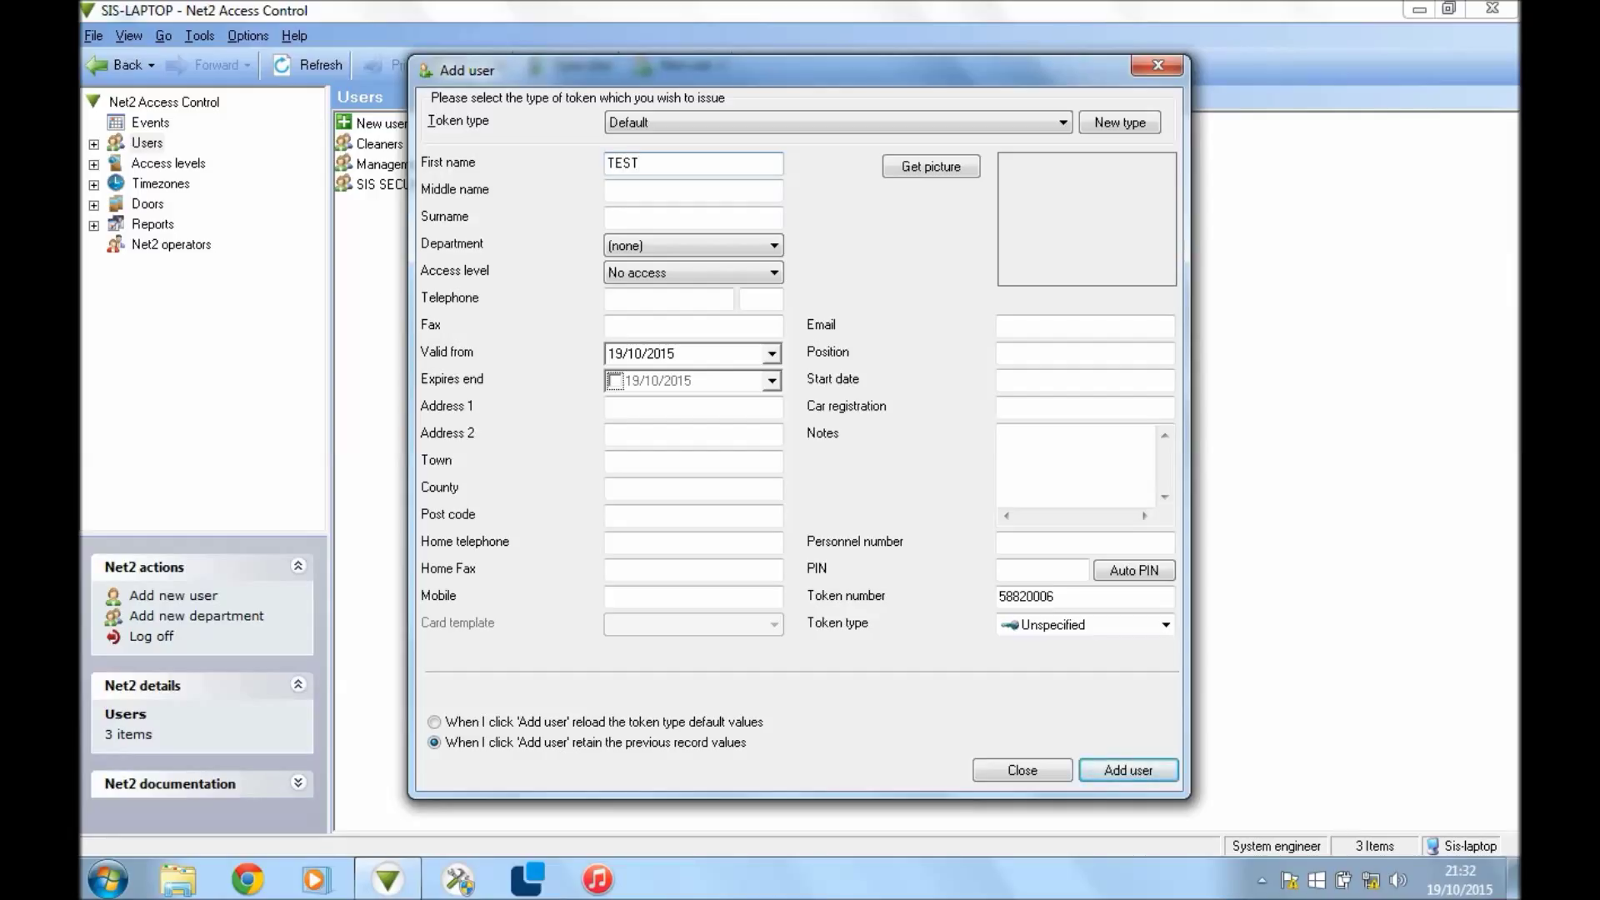
left_click(669, 220)
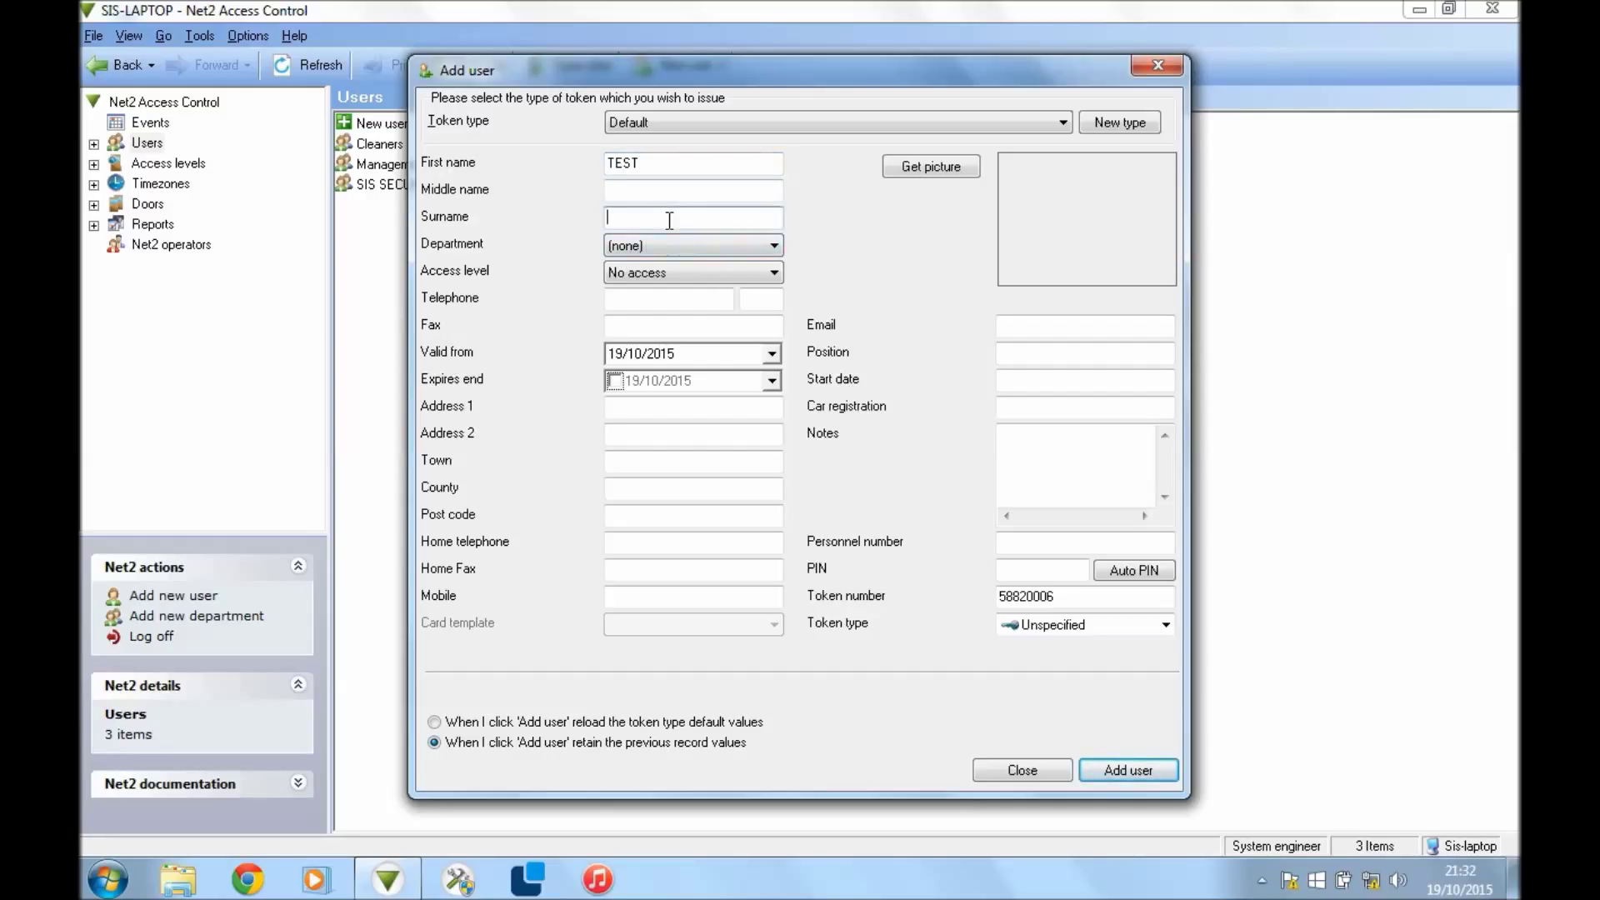
type("1")
left_click(693, 246)
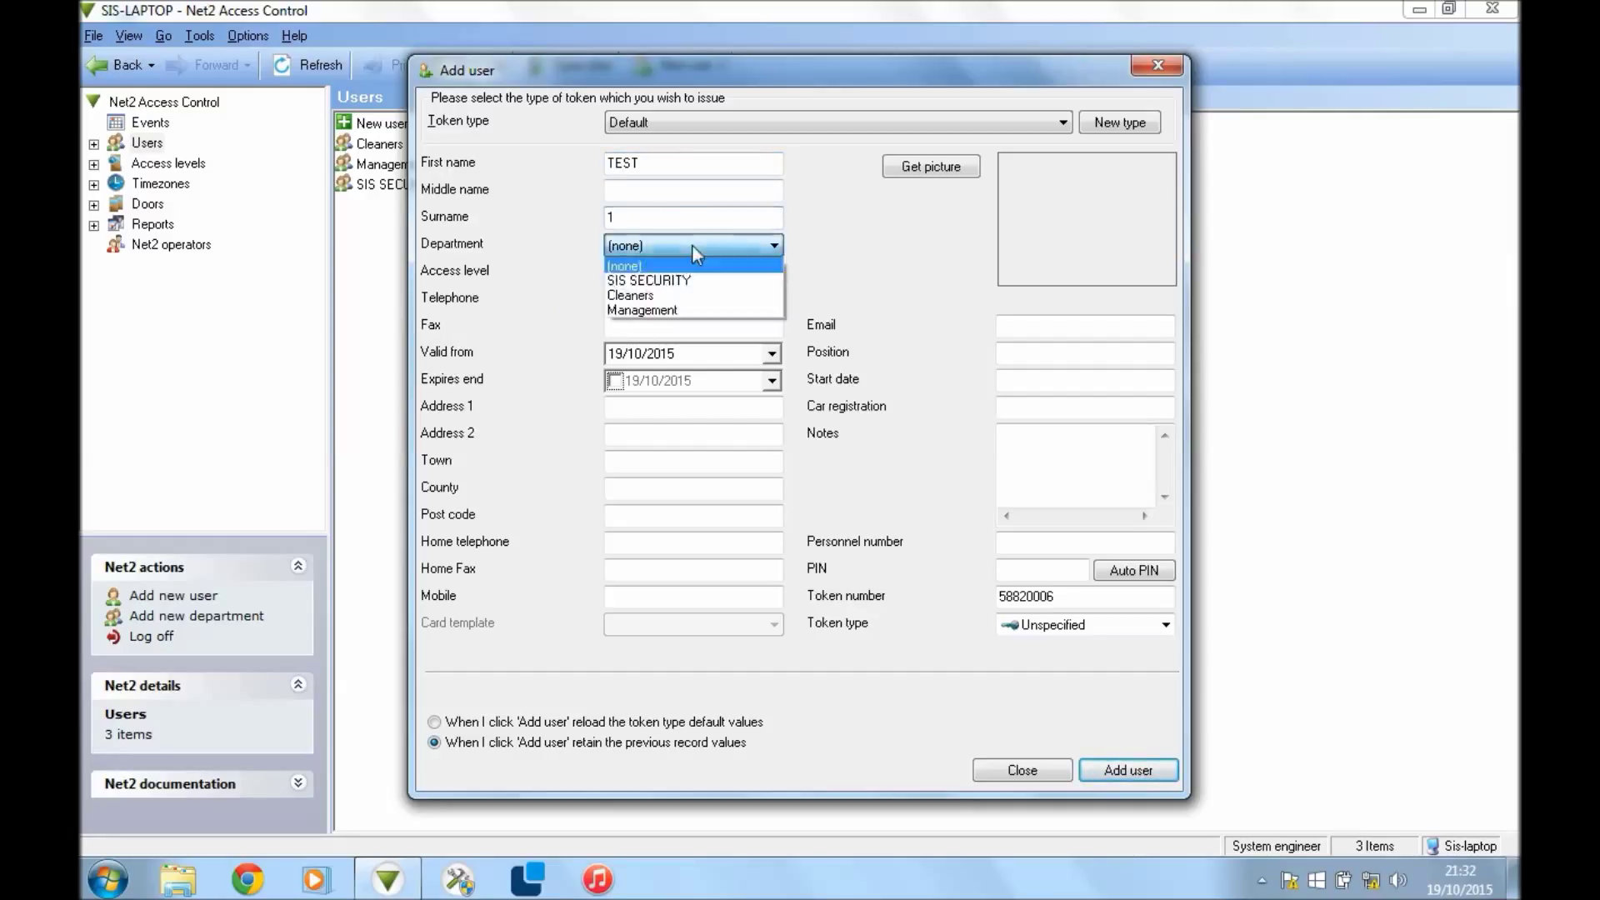
left_click(693, 278)
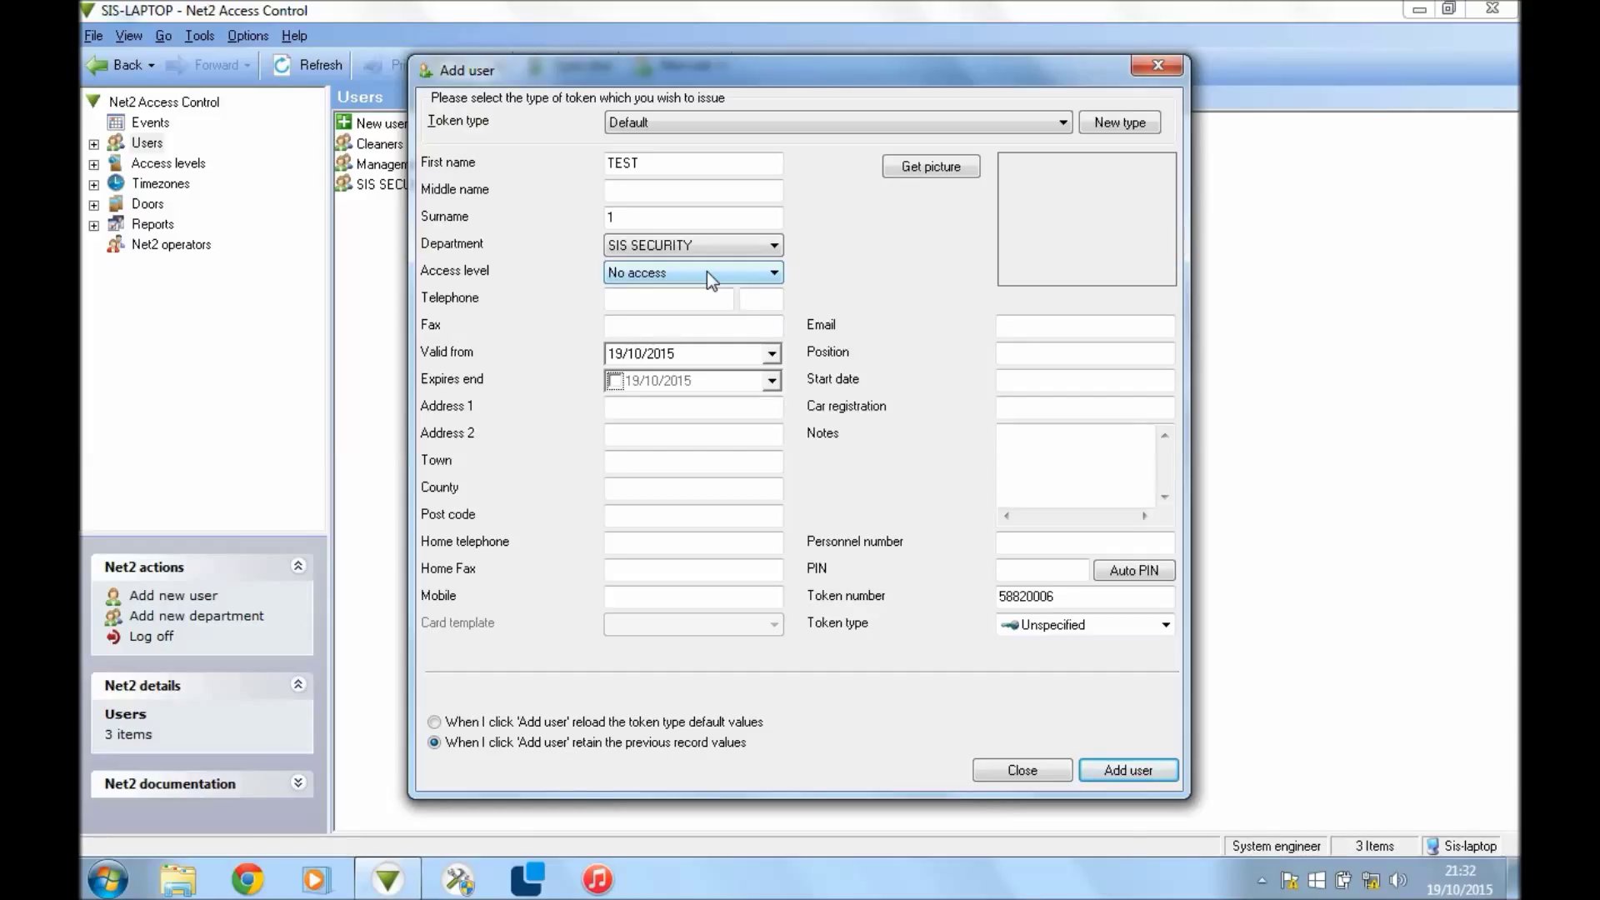
left_click(707, 272)
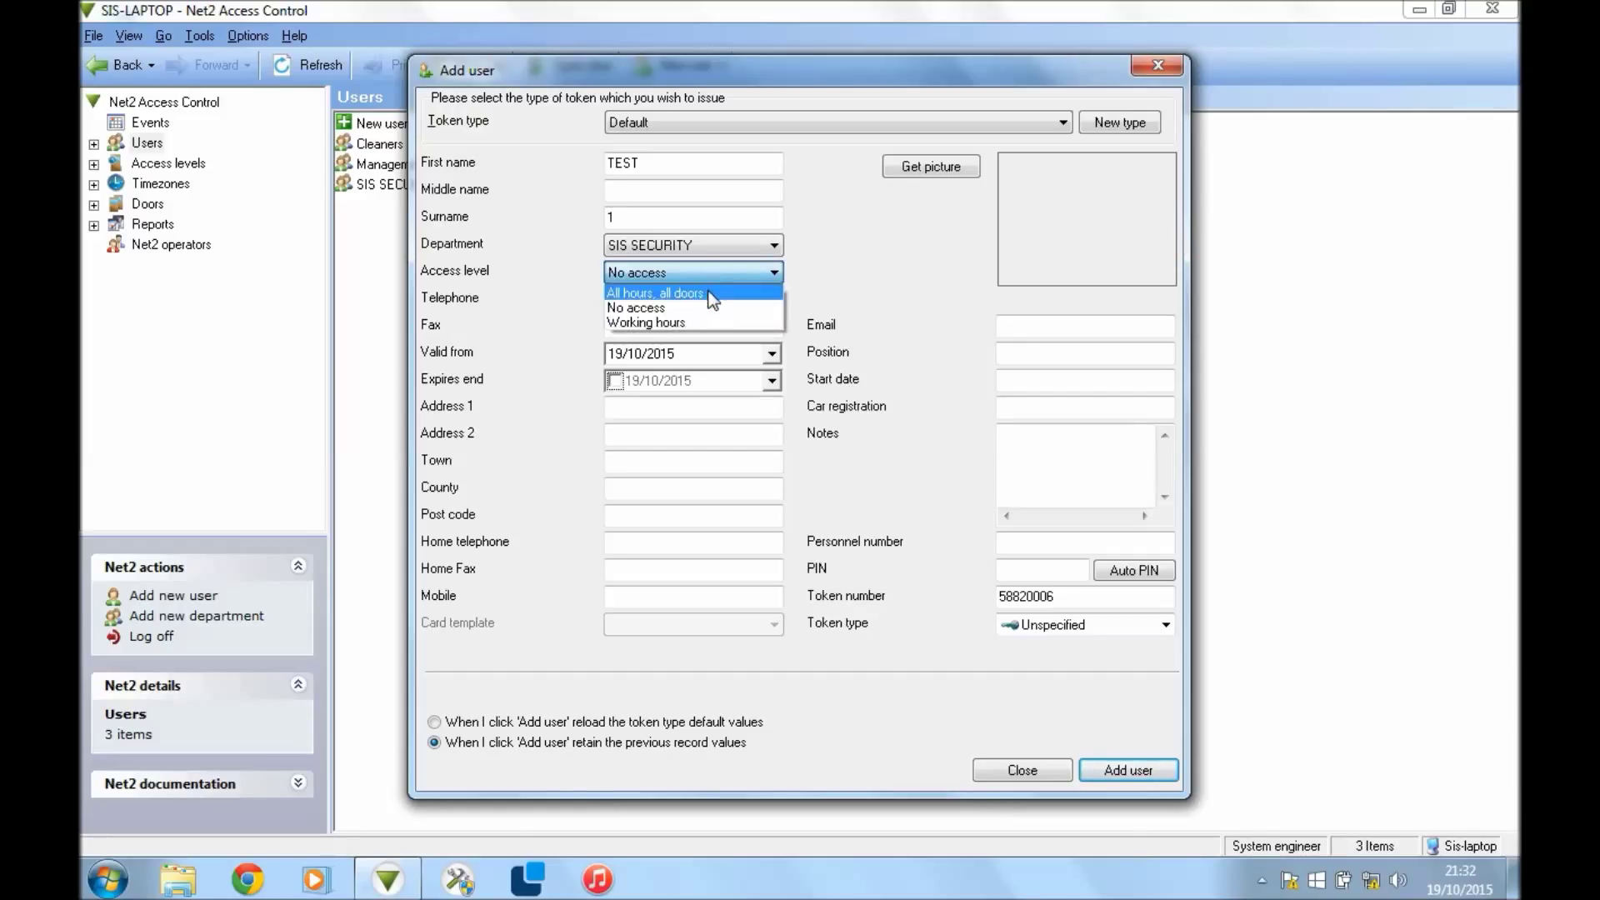
left_click(710, 293)
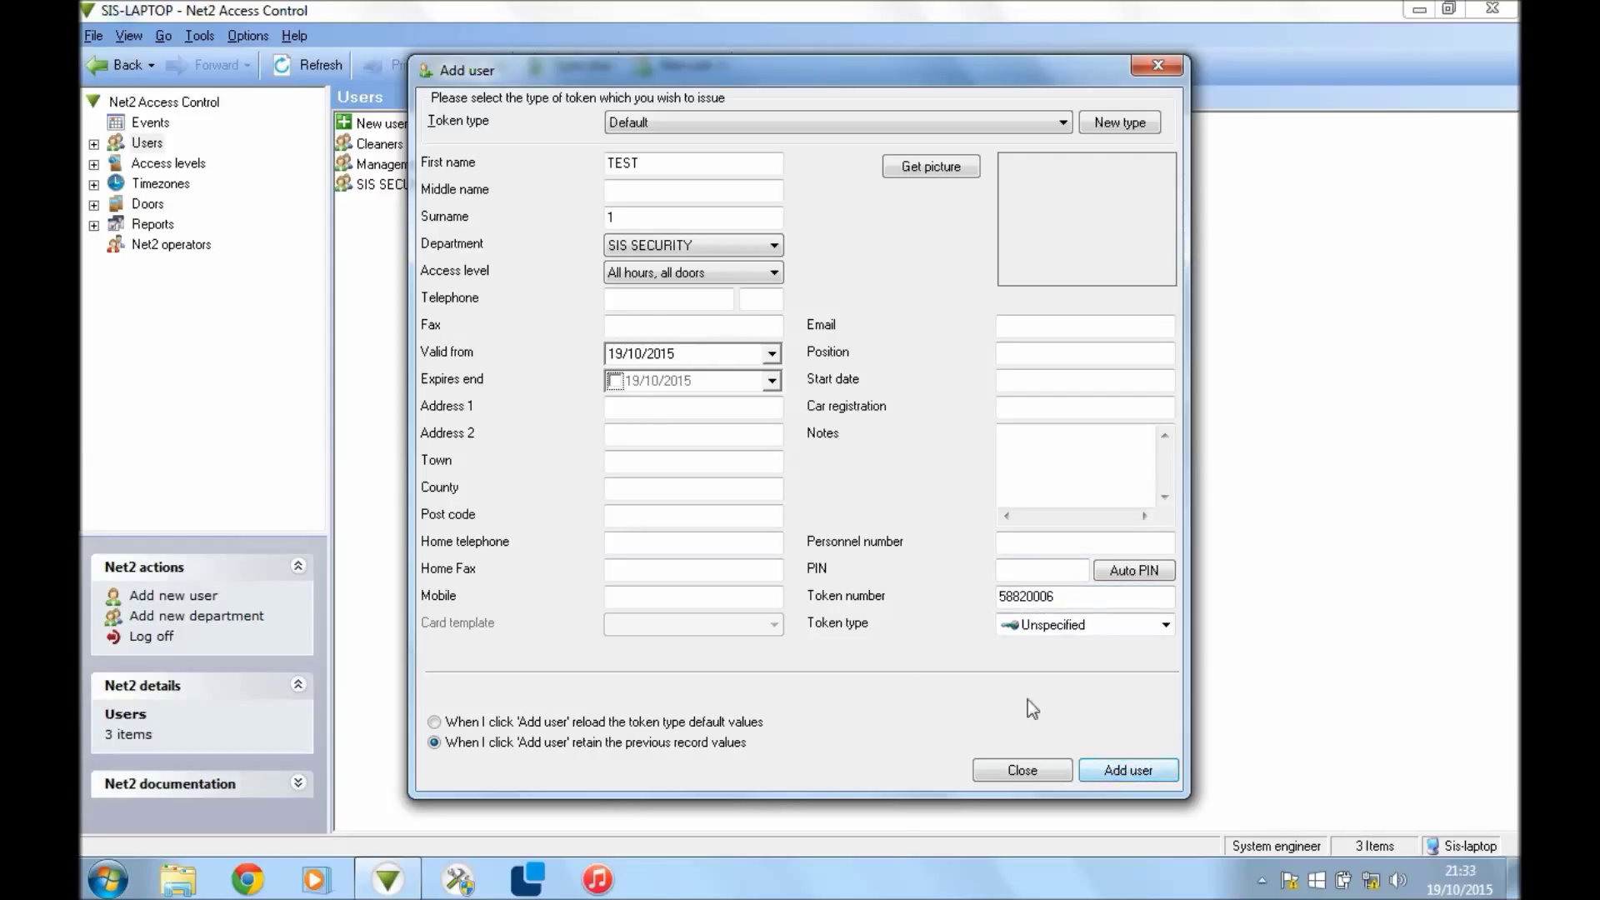
left_click(1120, 772)
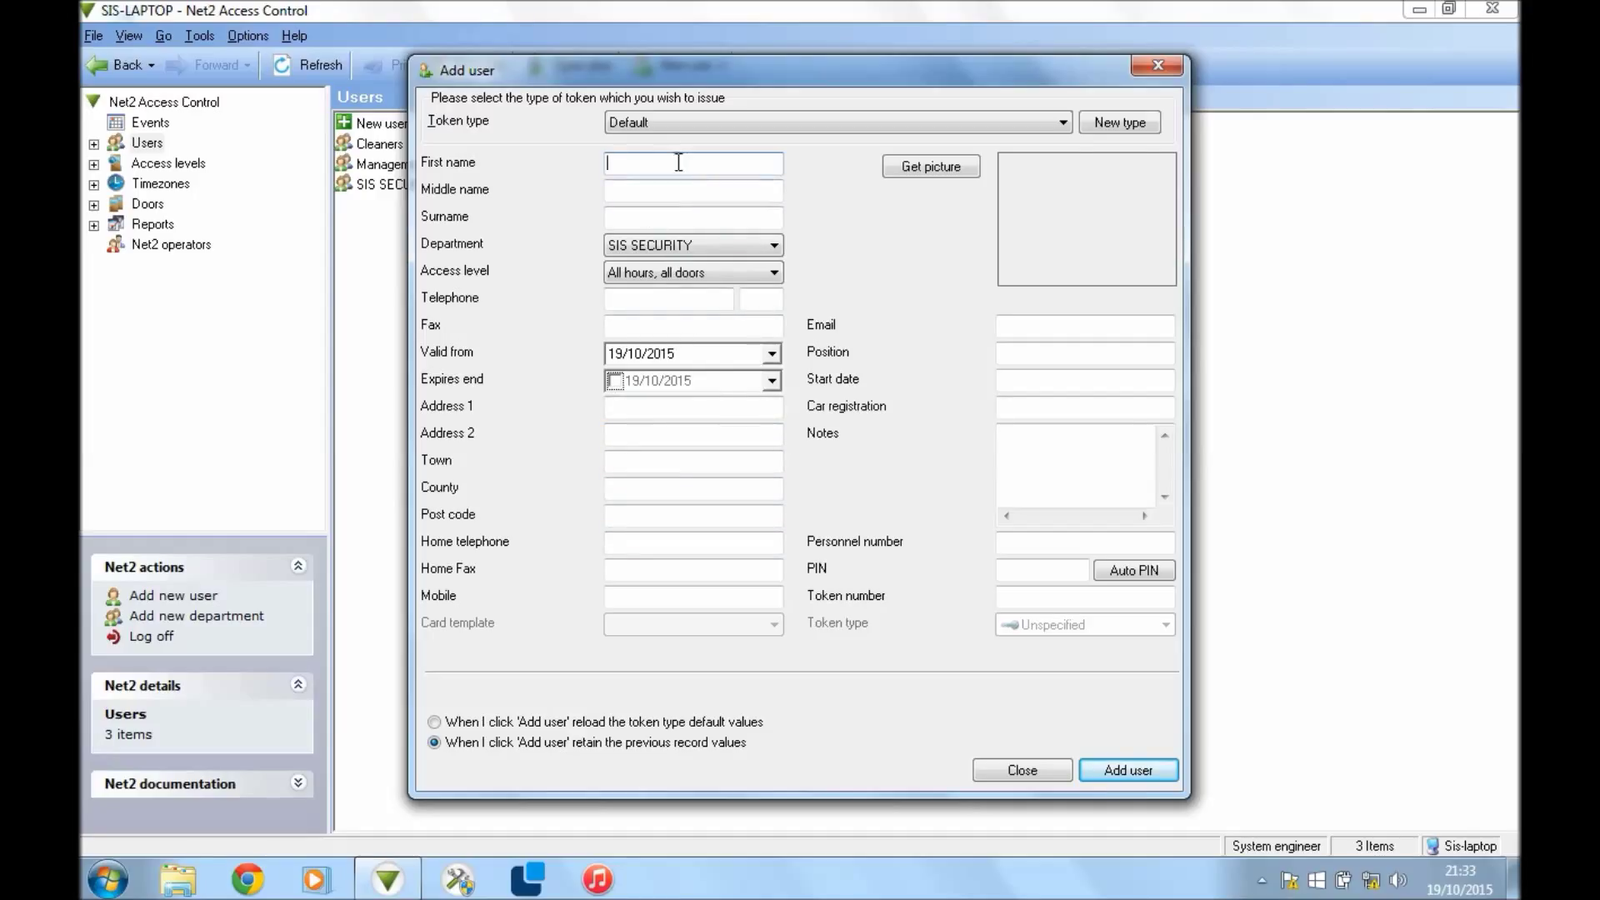
left_click(1031, 767)
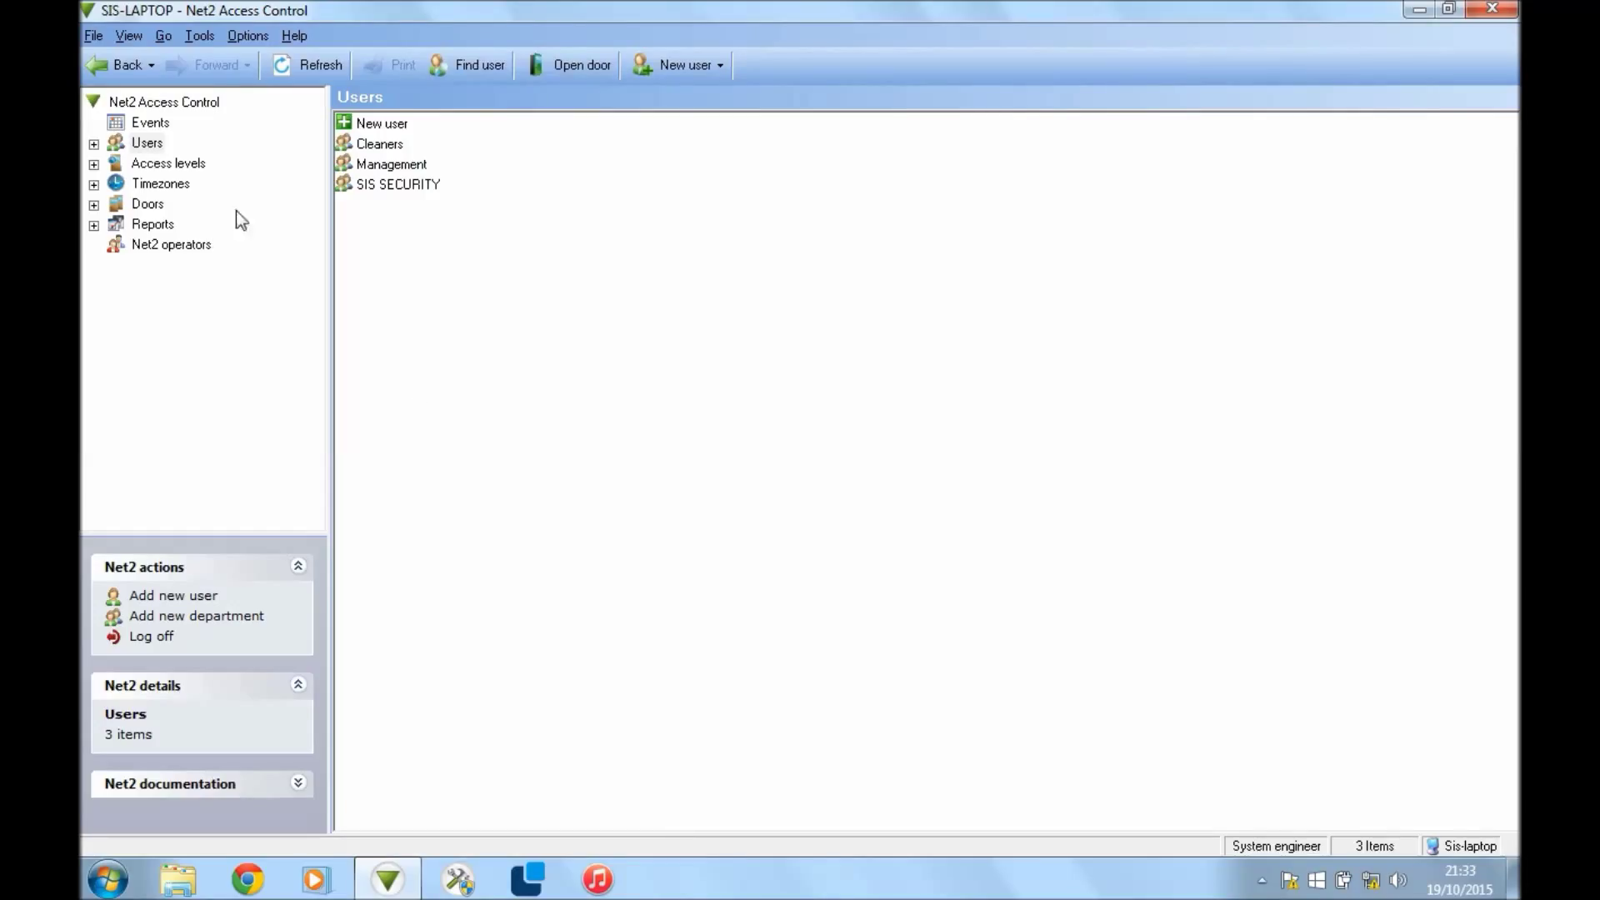
- View the Events log showing TEST 1 granted access at Main Entrance (In)
left_click(152, 124)
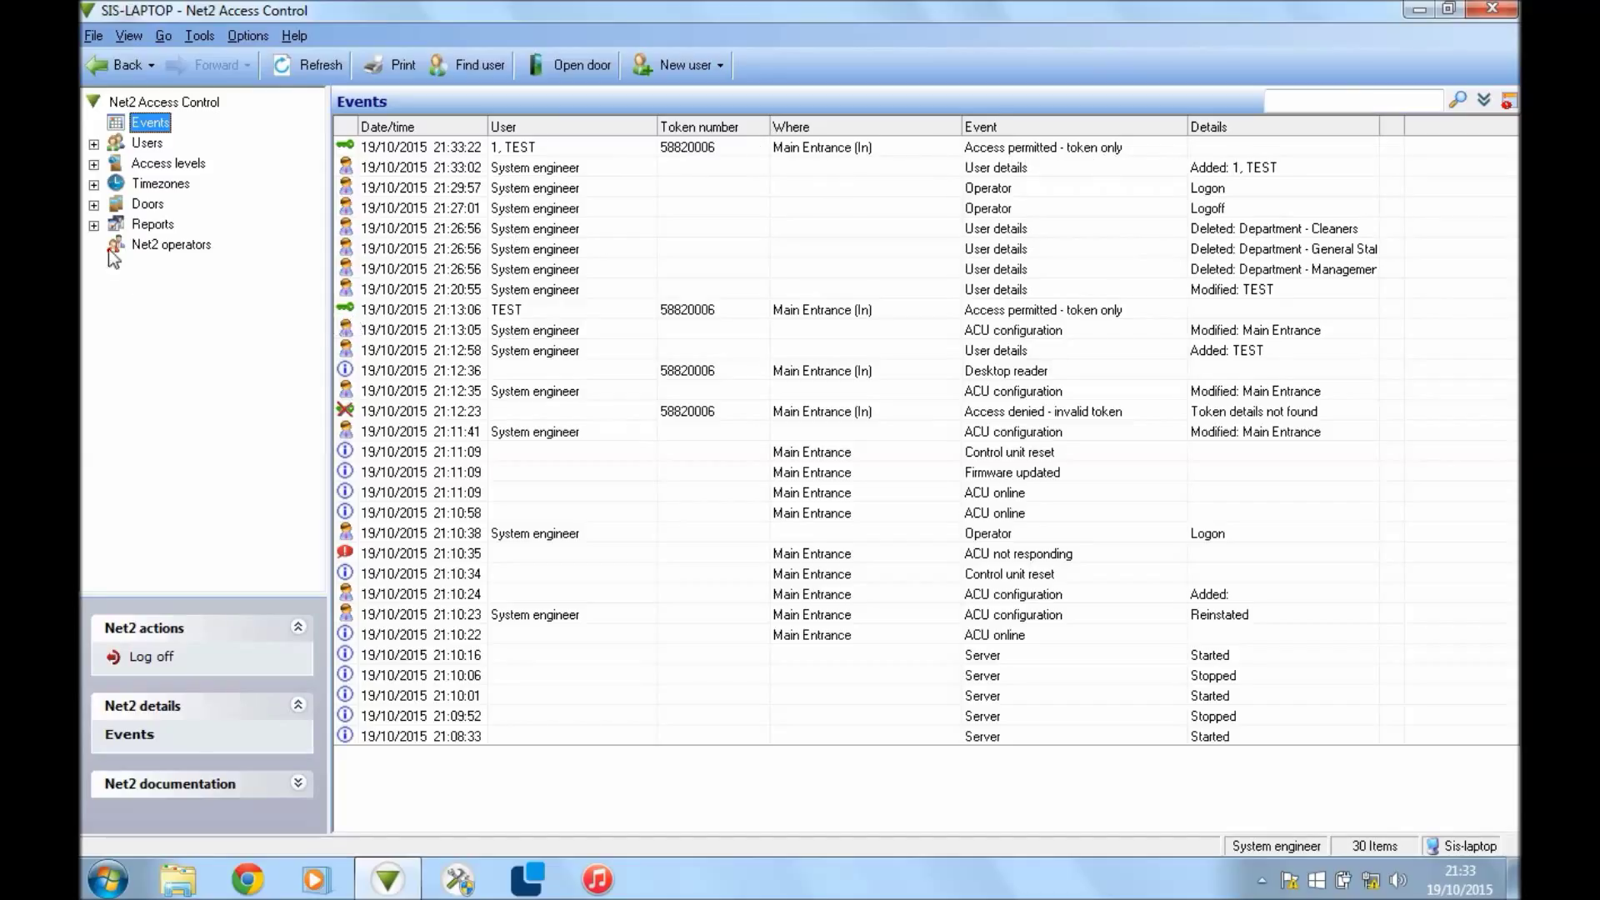
- Open TEST 1's user record from the SIS SECURITY department in the Users list
left_click(148, 143)
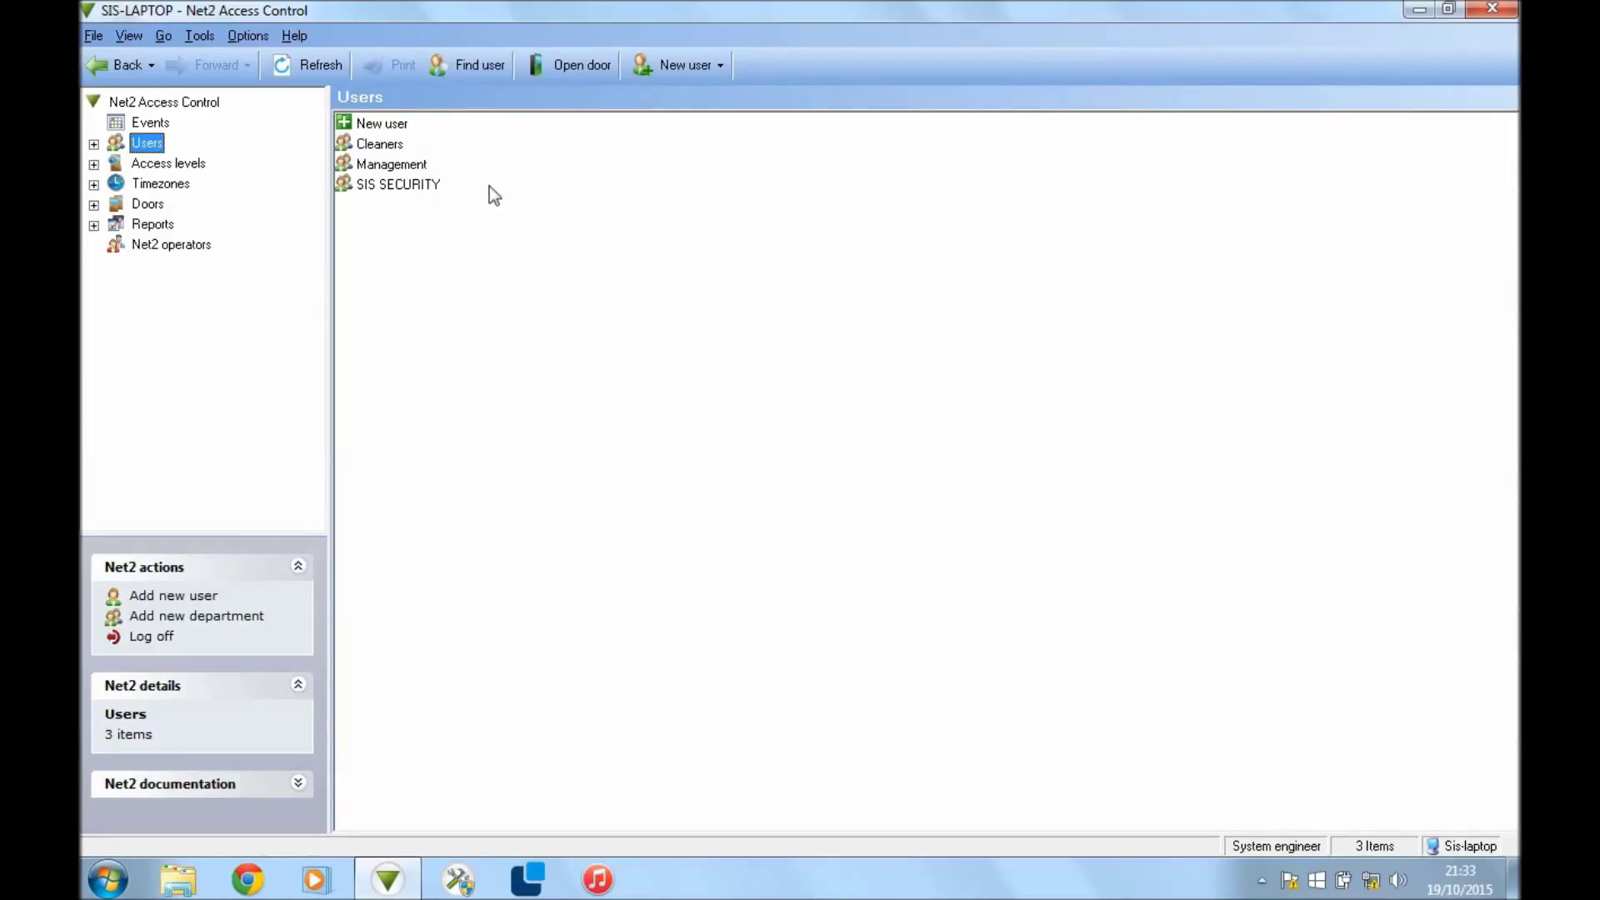
double_click(408, 185)
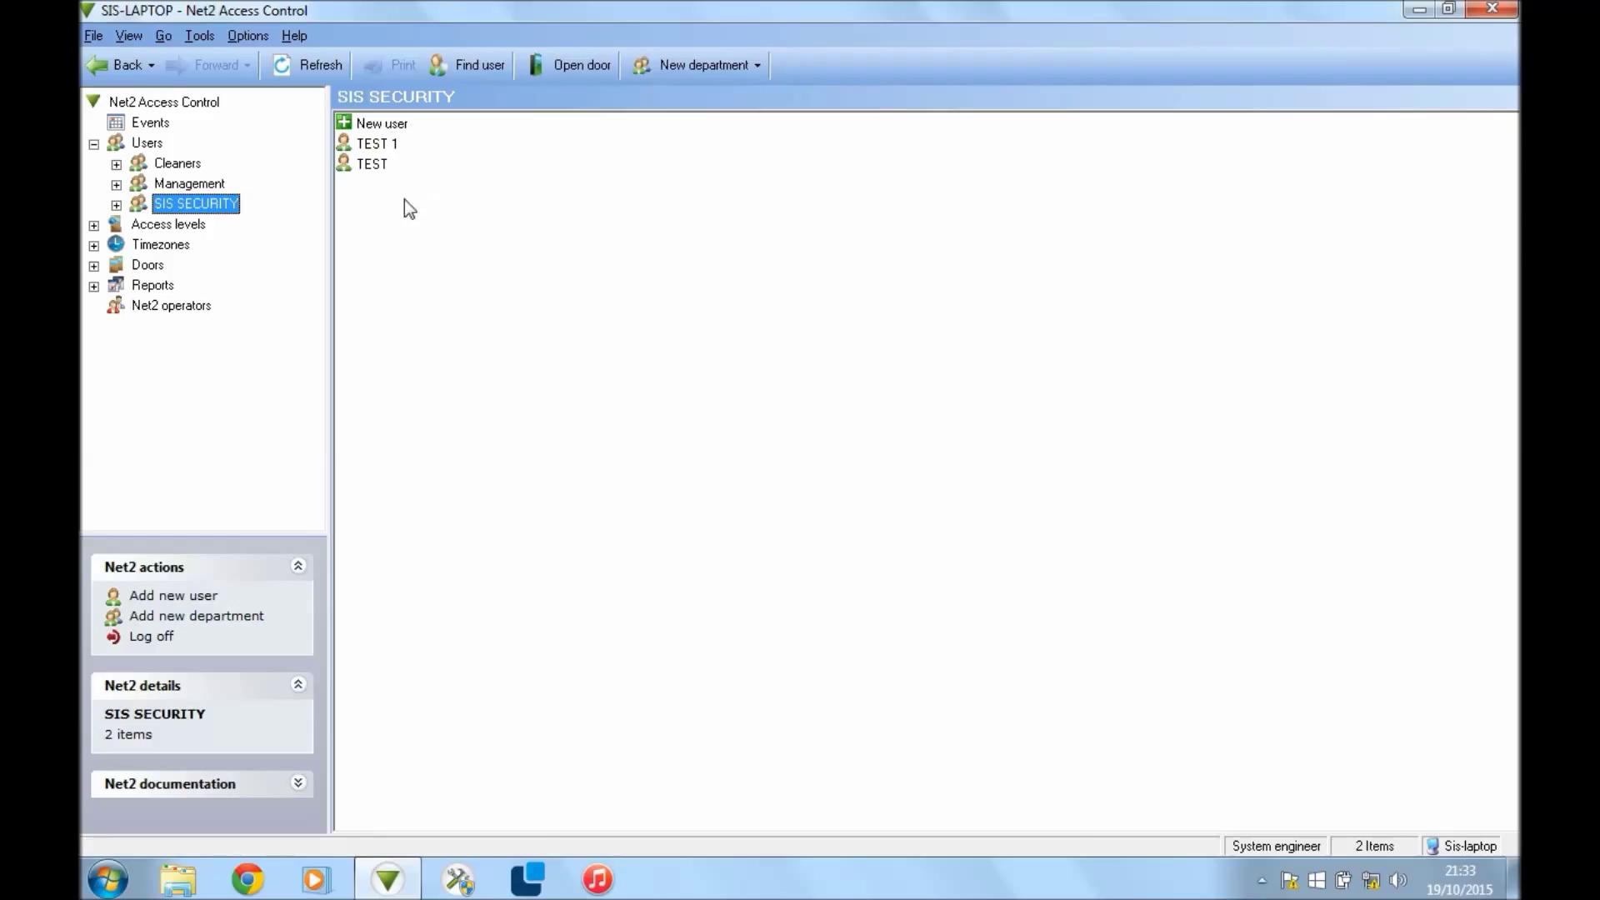
double_click(379, 145)
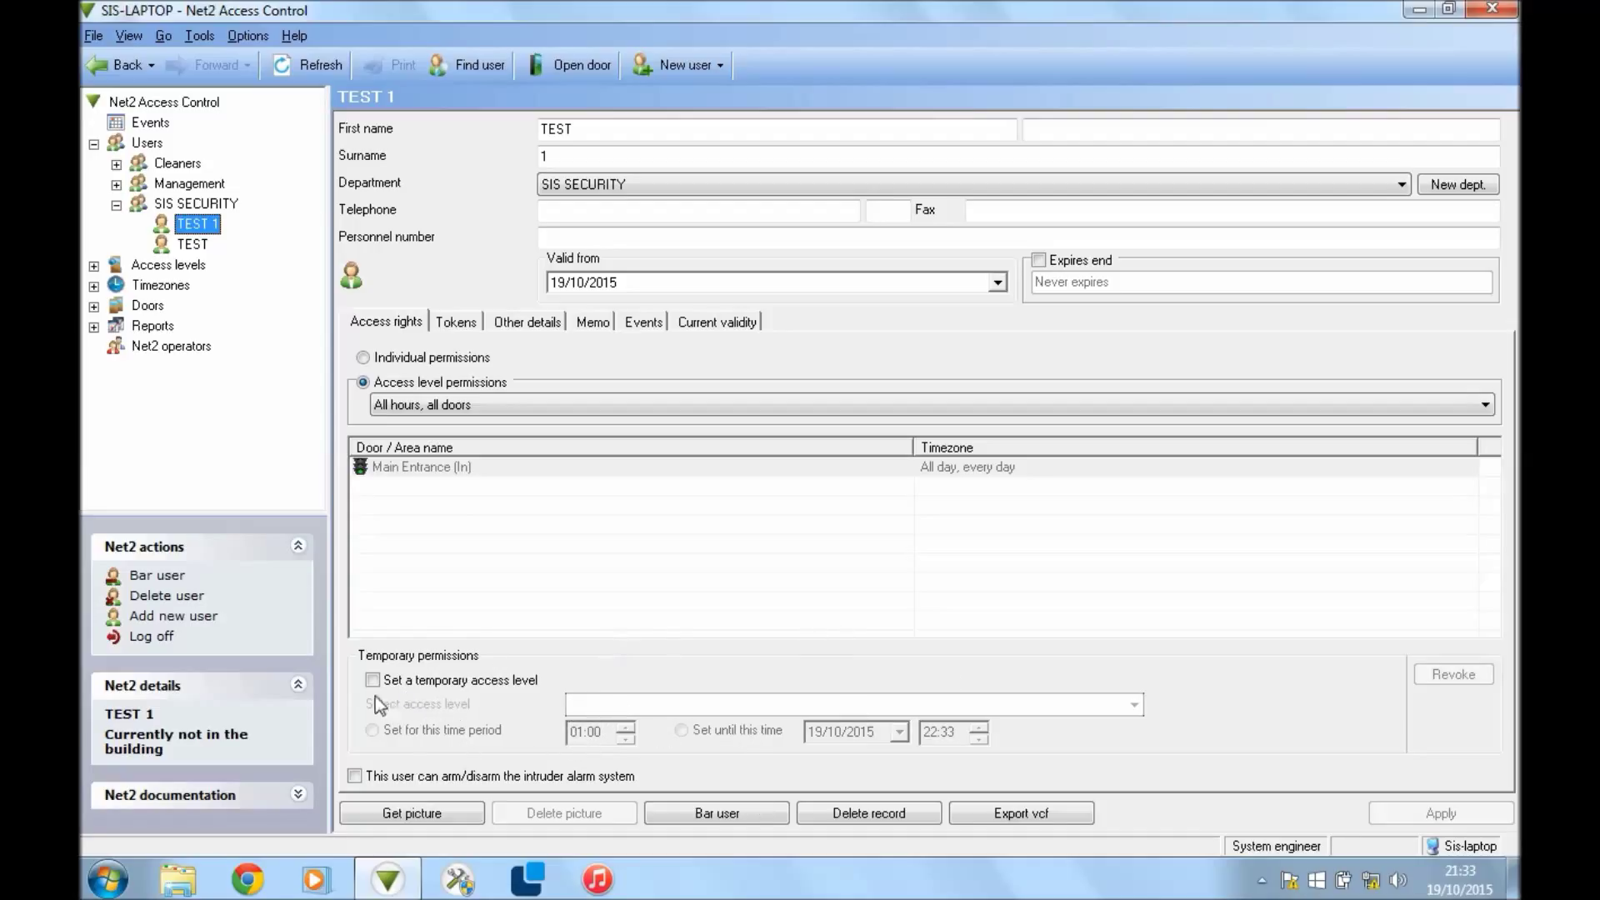
- Mark TEST 1's token 58820006 as lost and apply the change
left_click(457, 325)
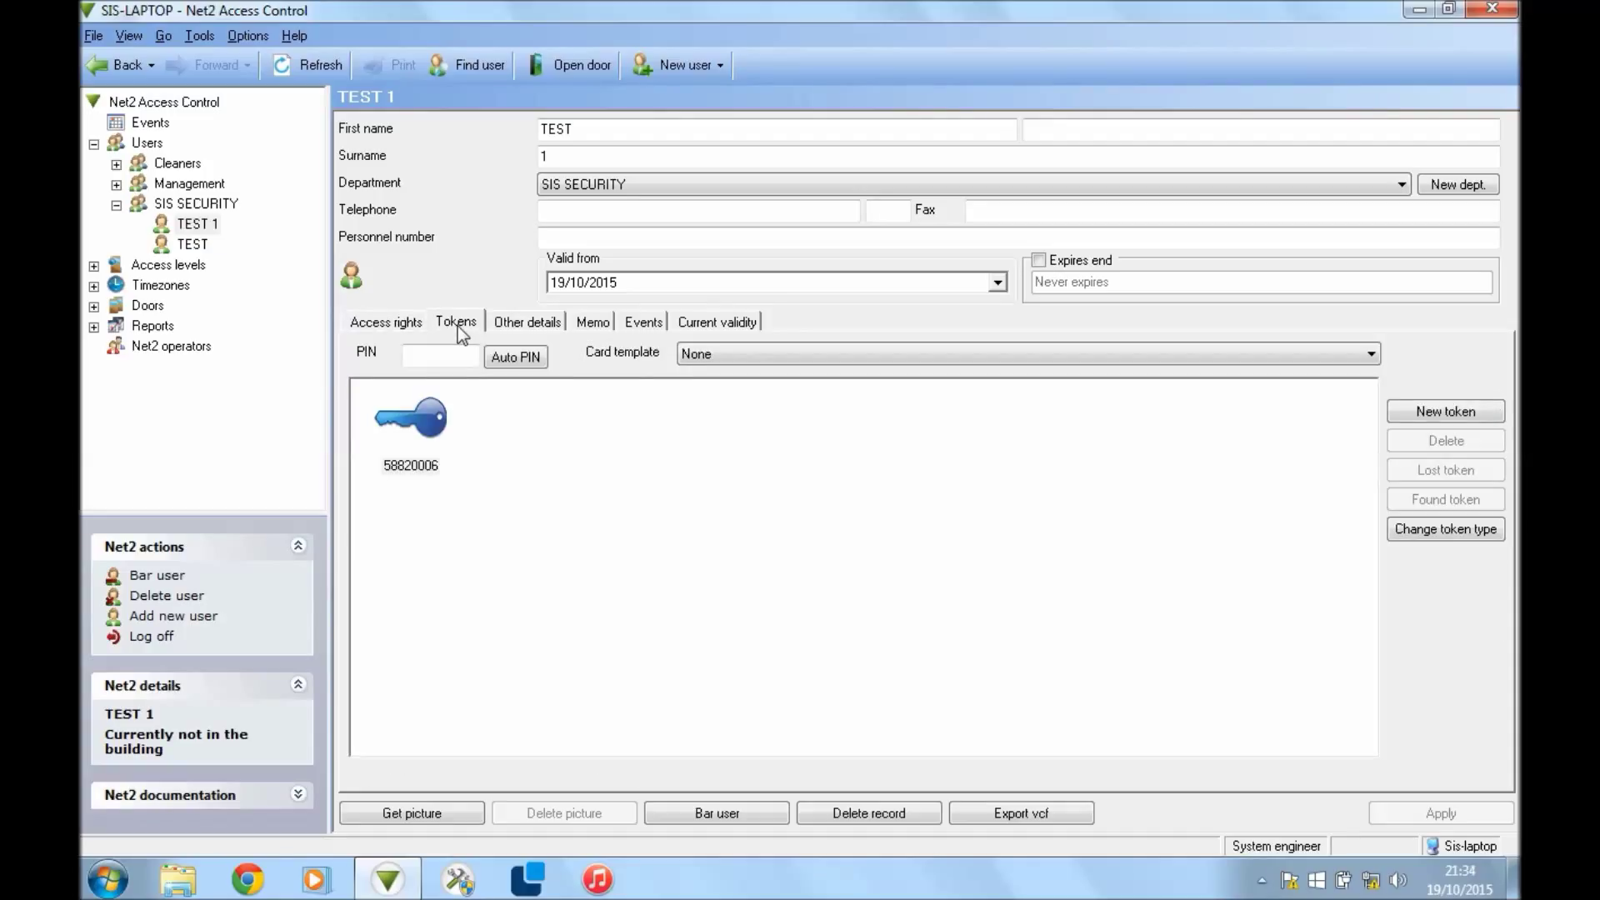
left_click(423, 462)
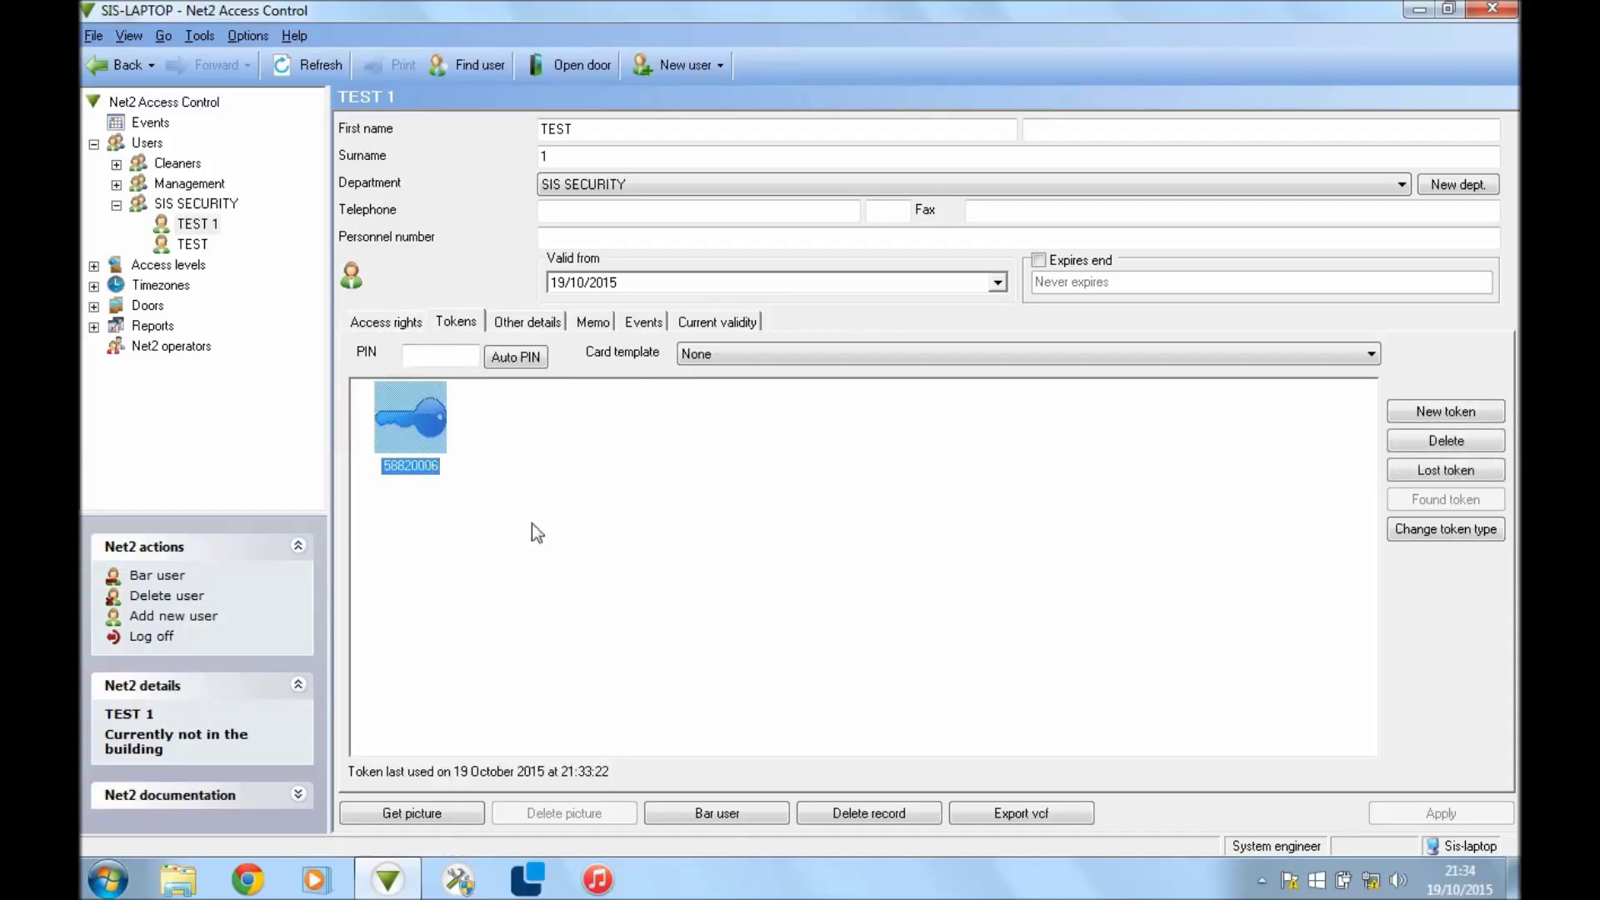
left_click(605, 569)
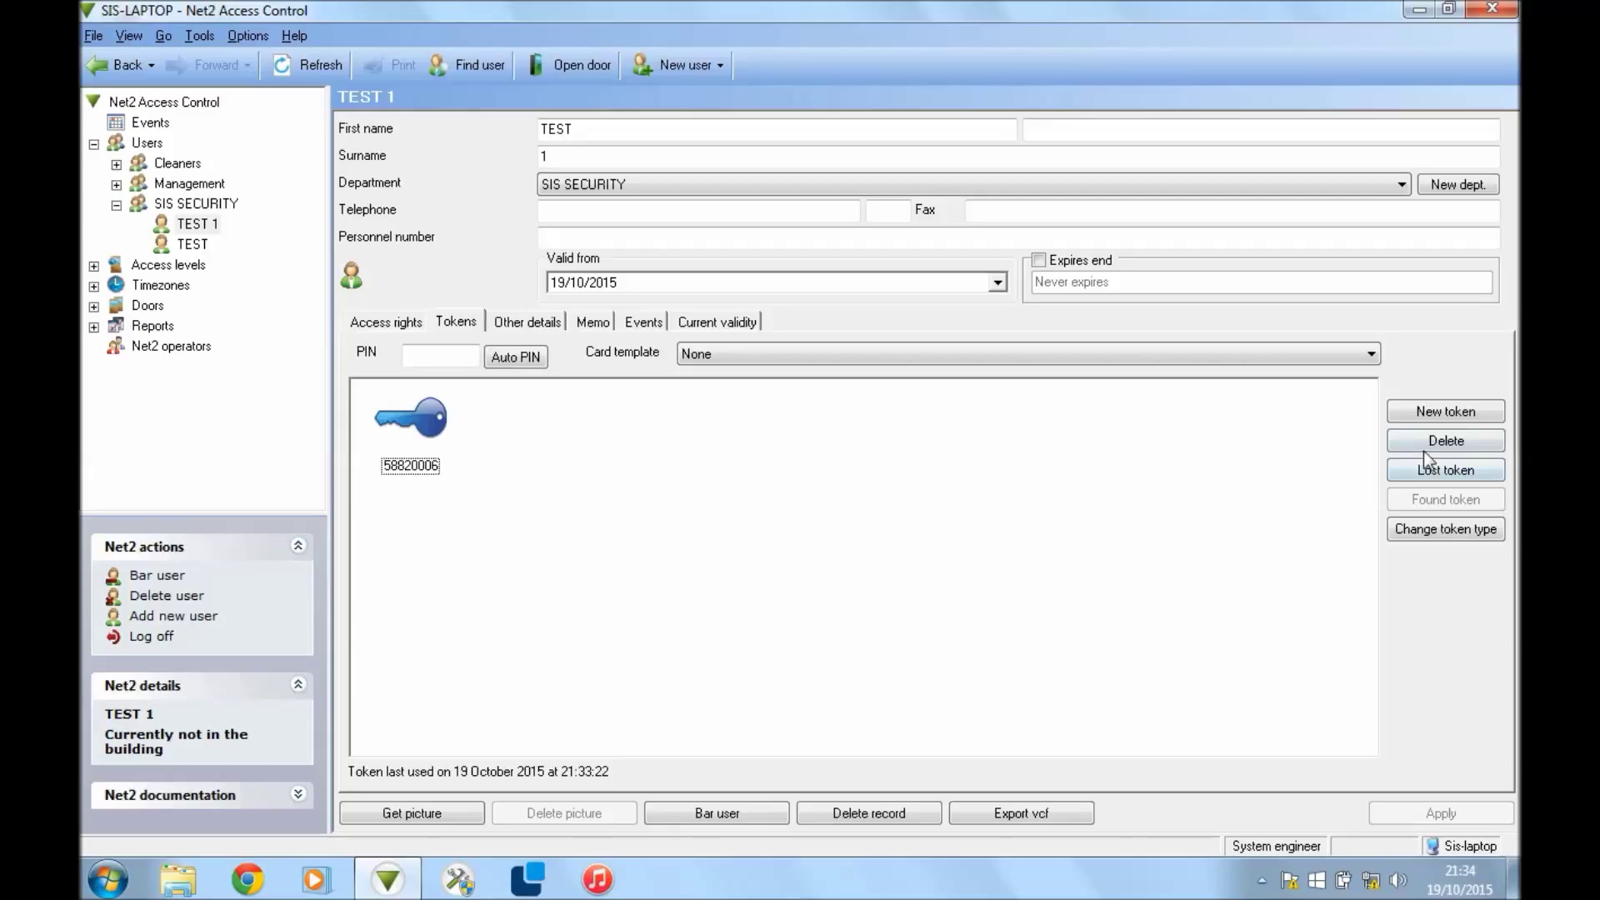
left_click(405, 419)
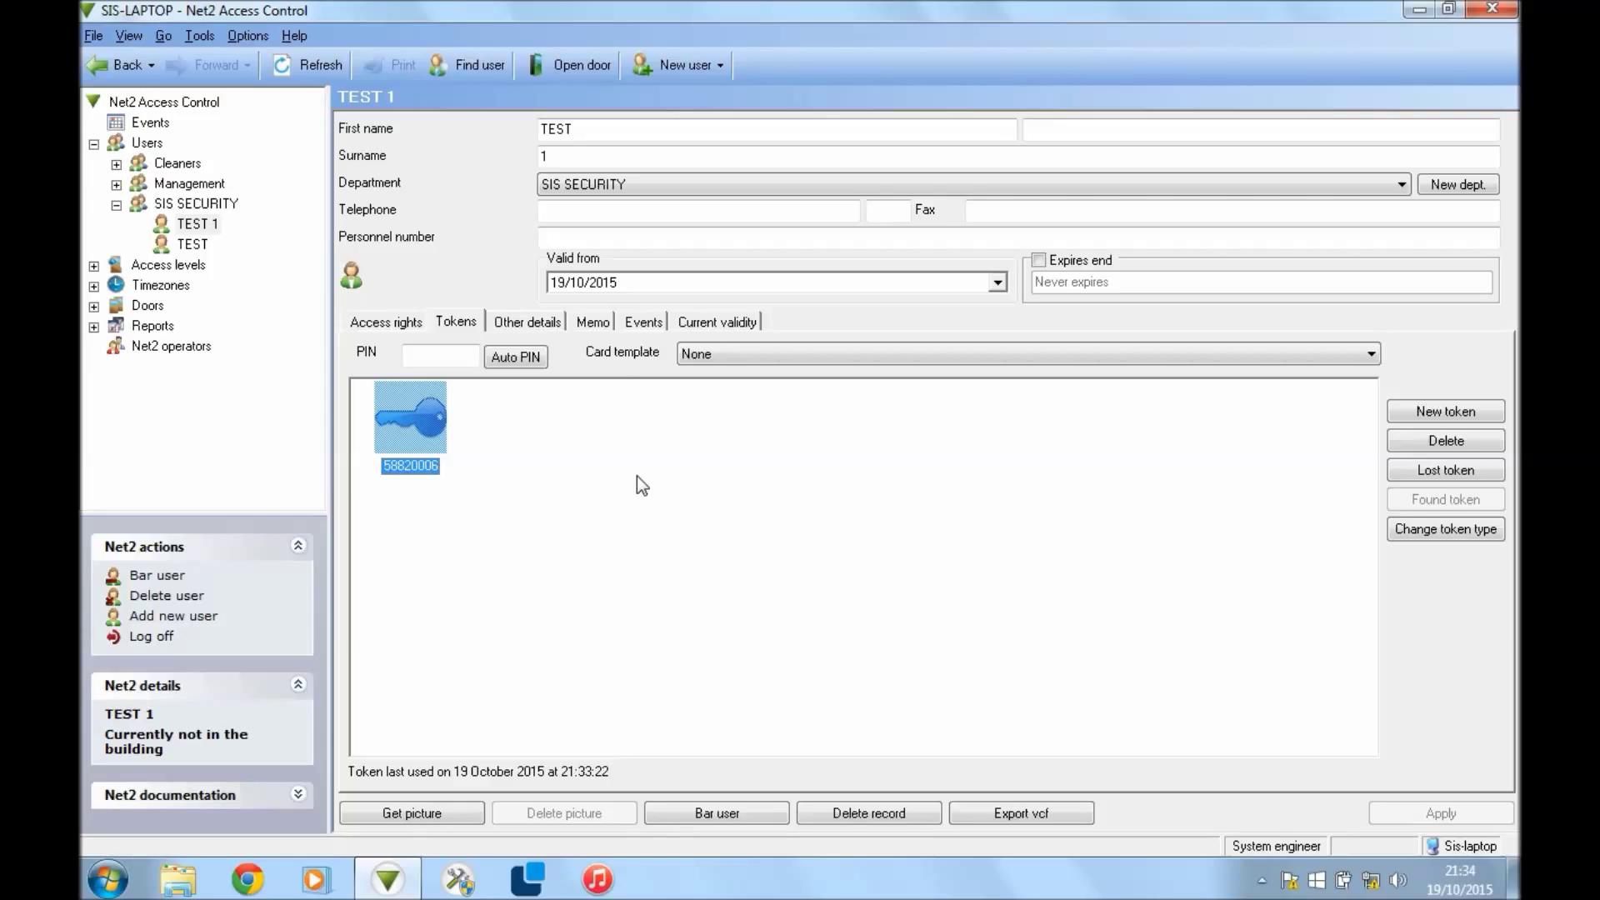
left_click(1432, 469)
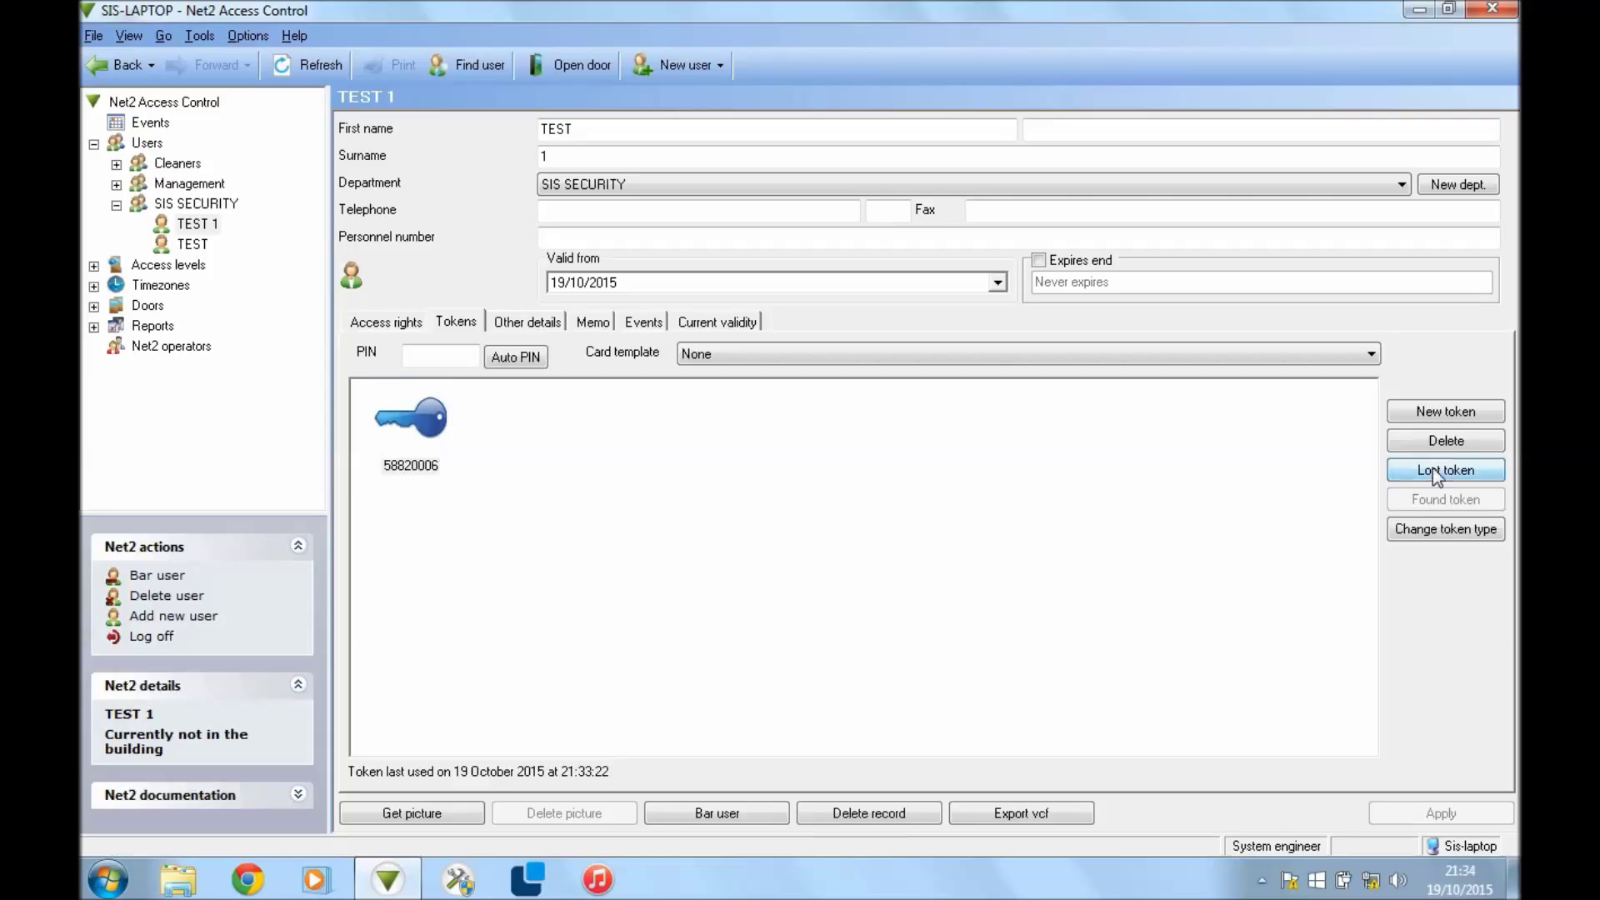
left_click(729, 462)
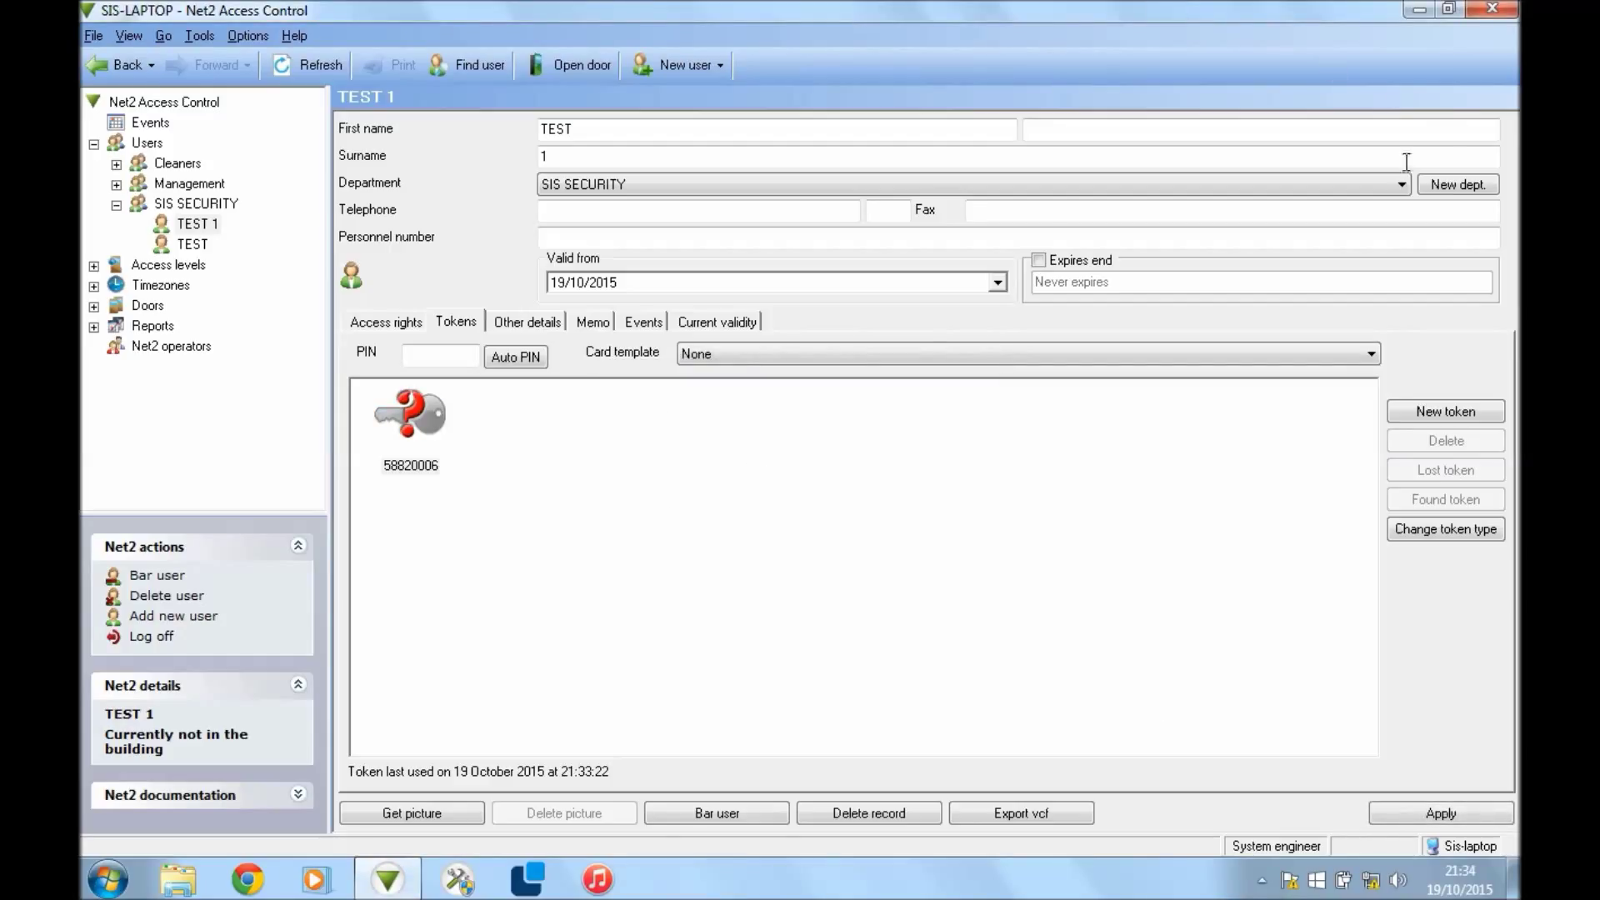
left_click(1389, 812)
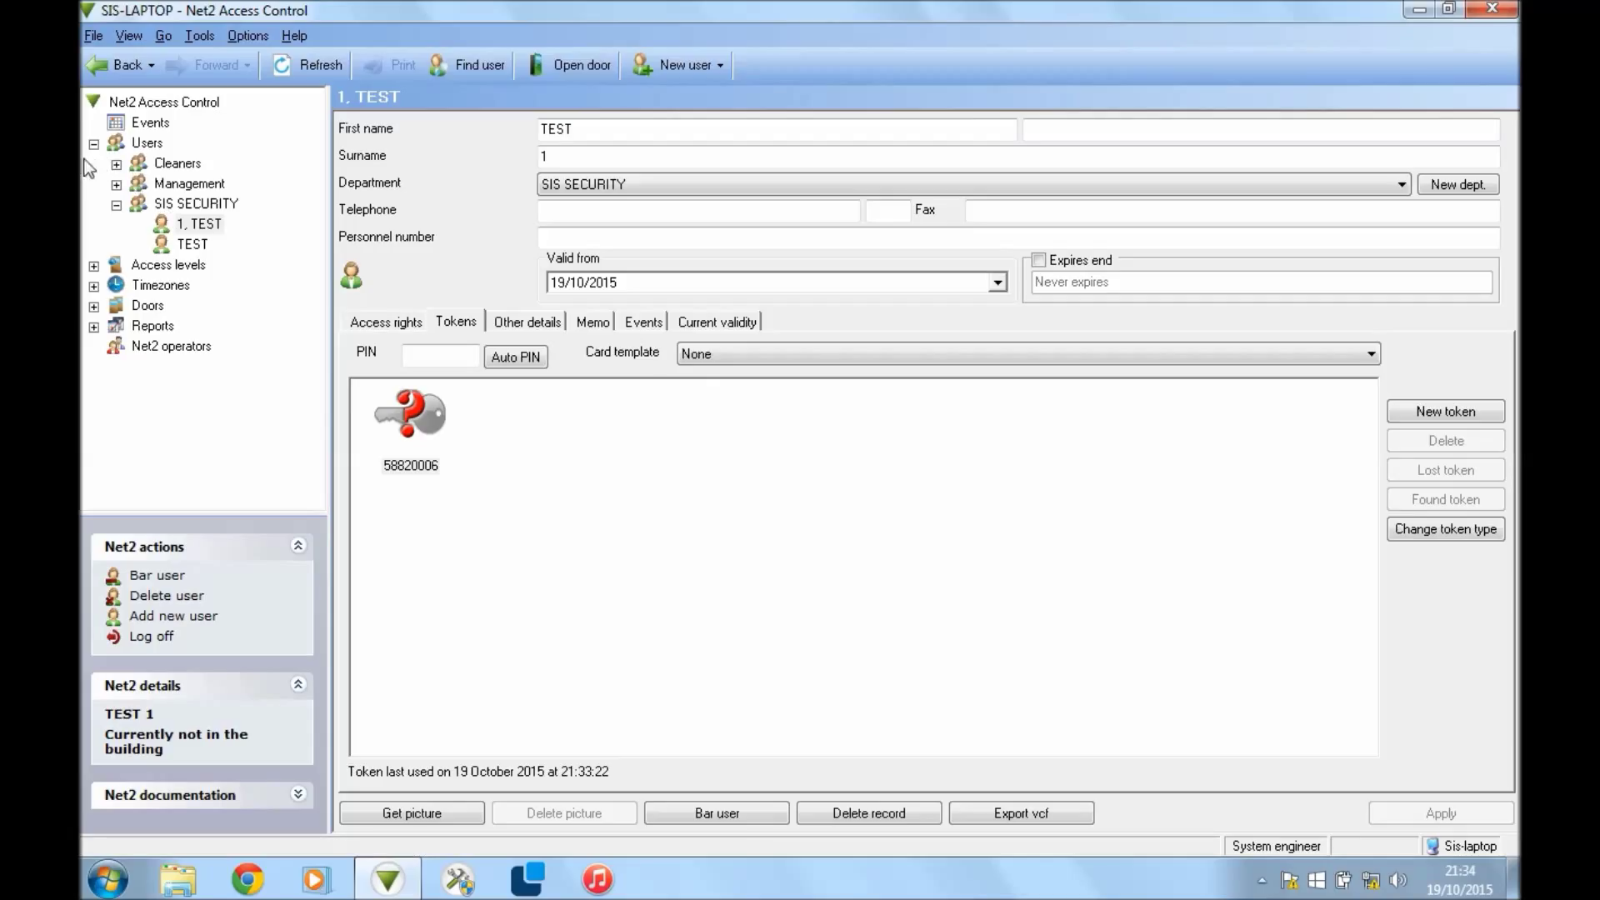
- Check the Events log for the token rejected as reported lost, then return to Users
left_click(117, 207)
left_click(93, 145)
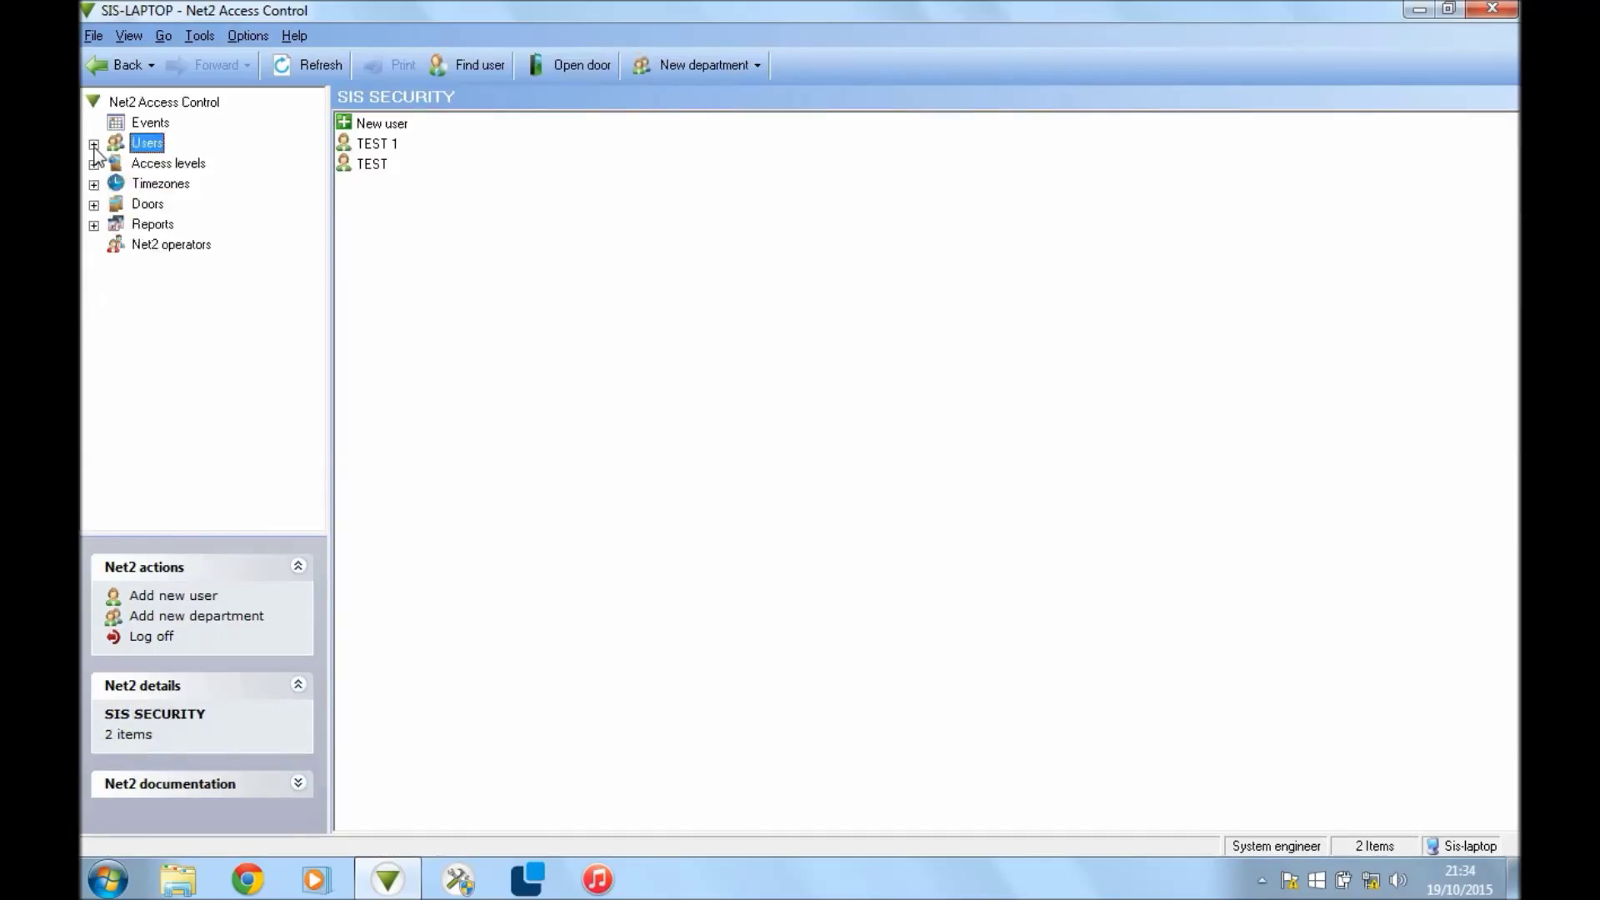
left_click(148, 123)
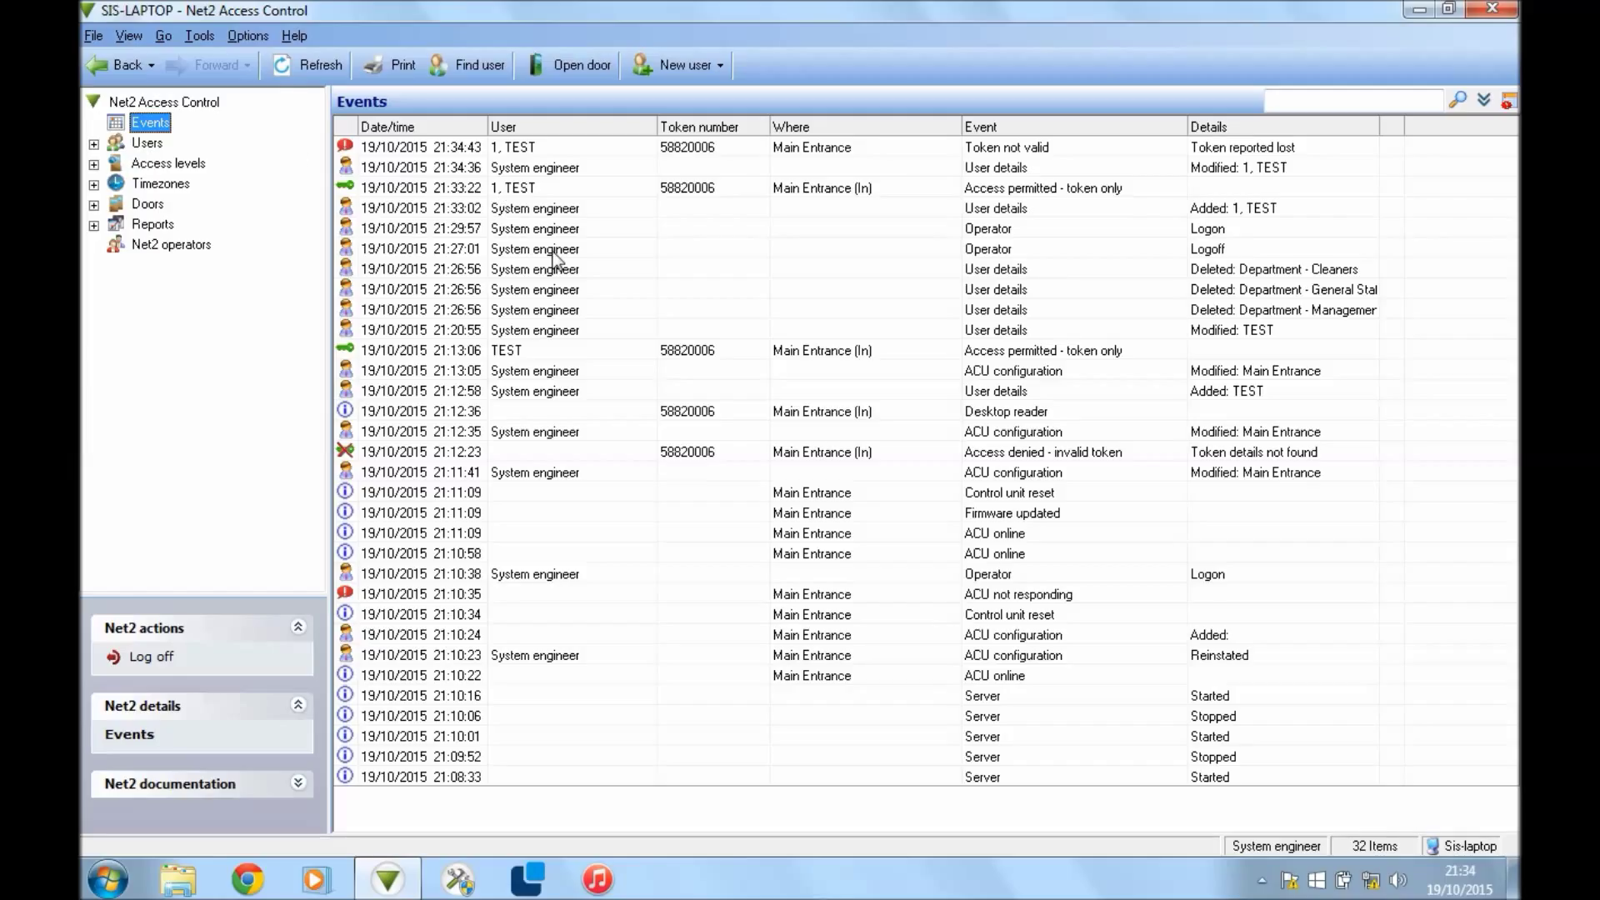
left_click(139, 147)
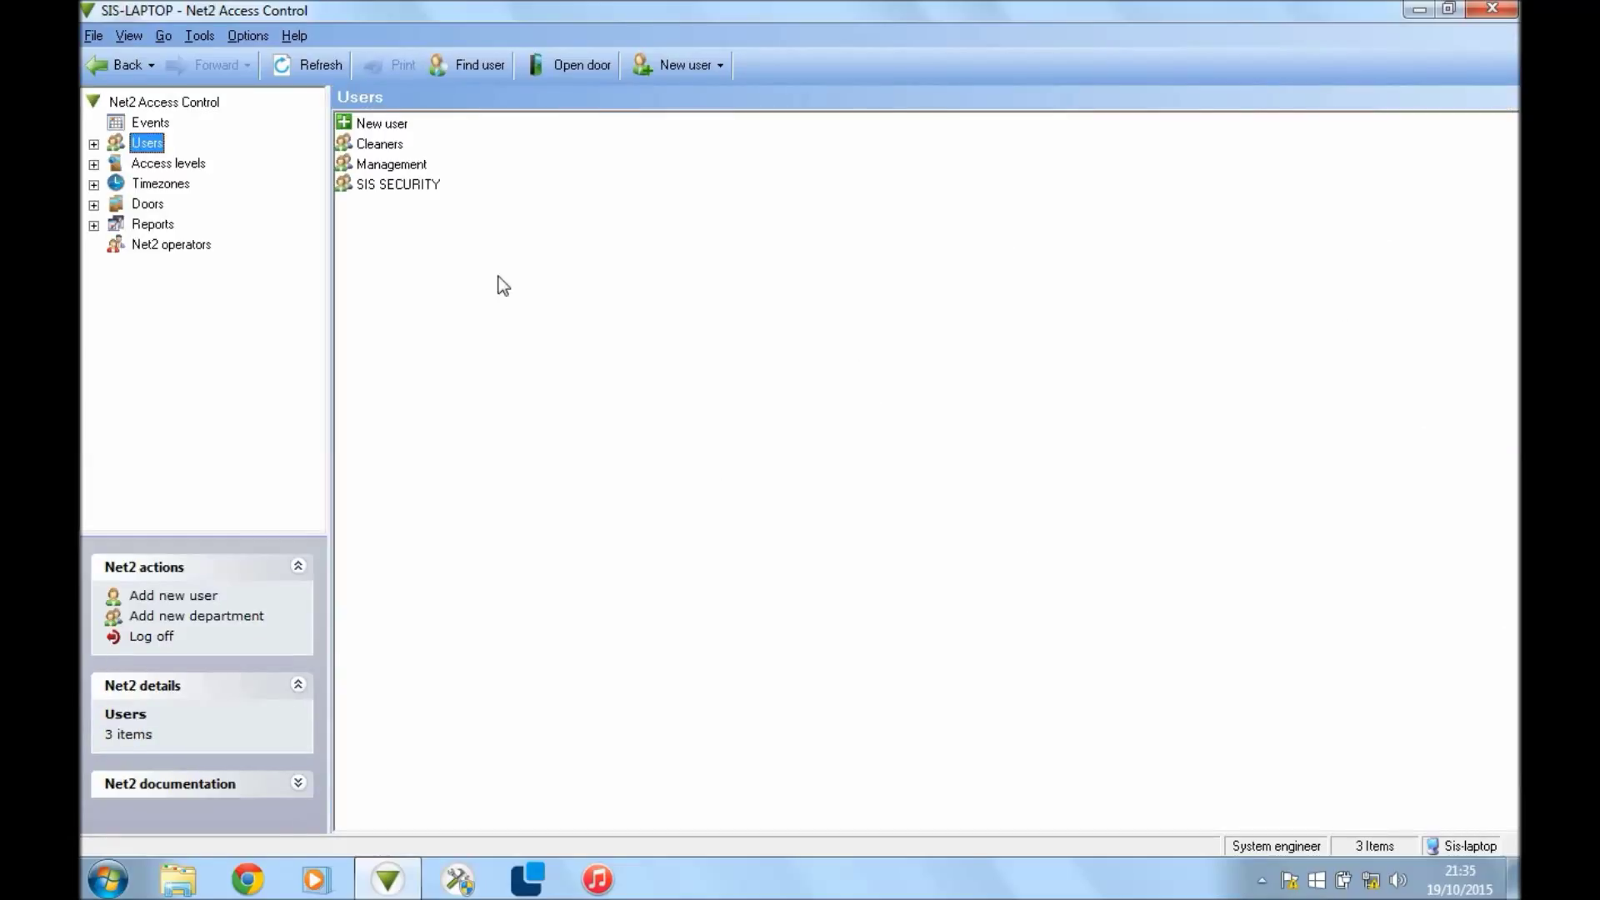
- Reopen TEST 1's record, mark token 58820006 as found, and apply the change
double_click(373, 185)
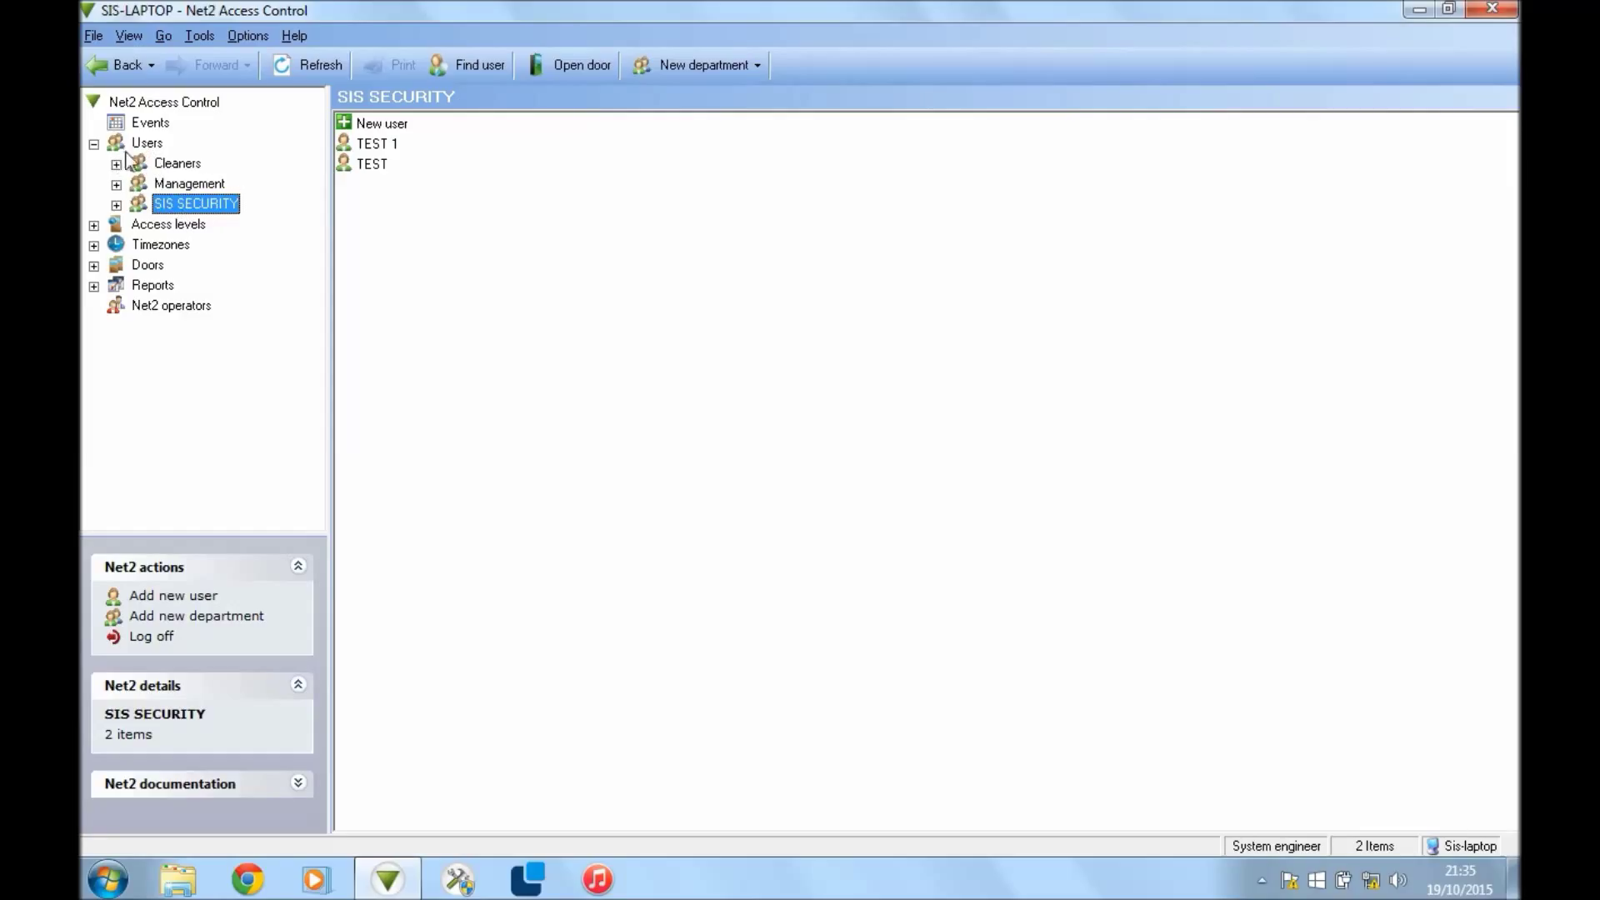
double_click(375, 147)
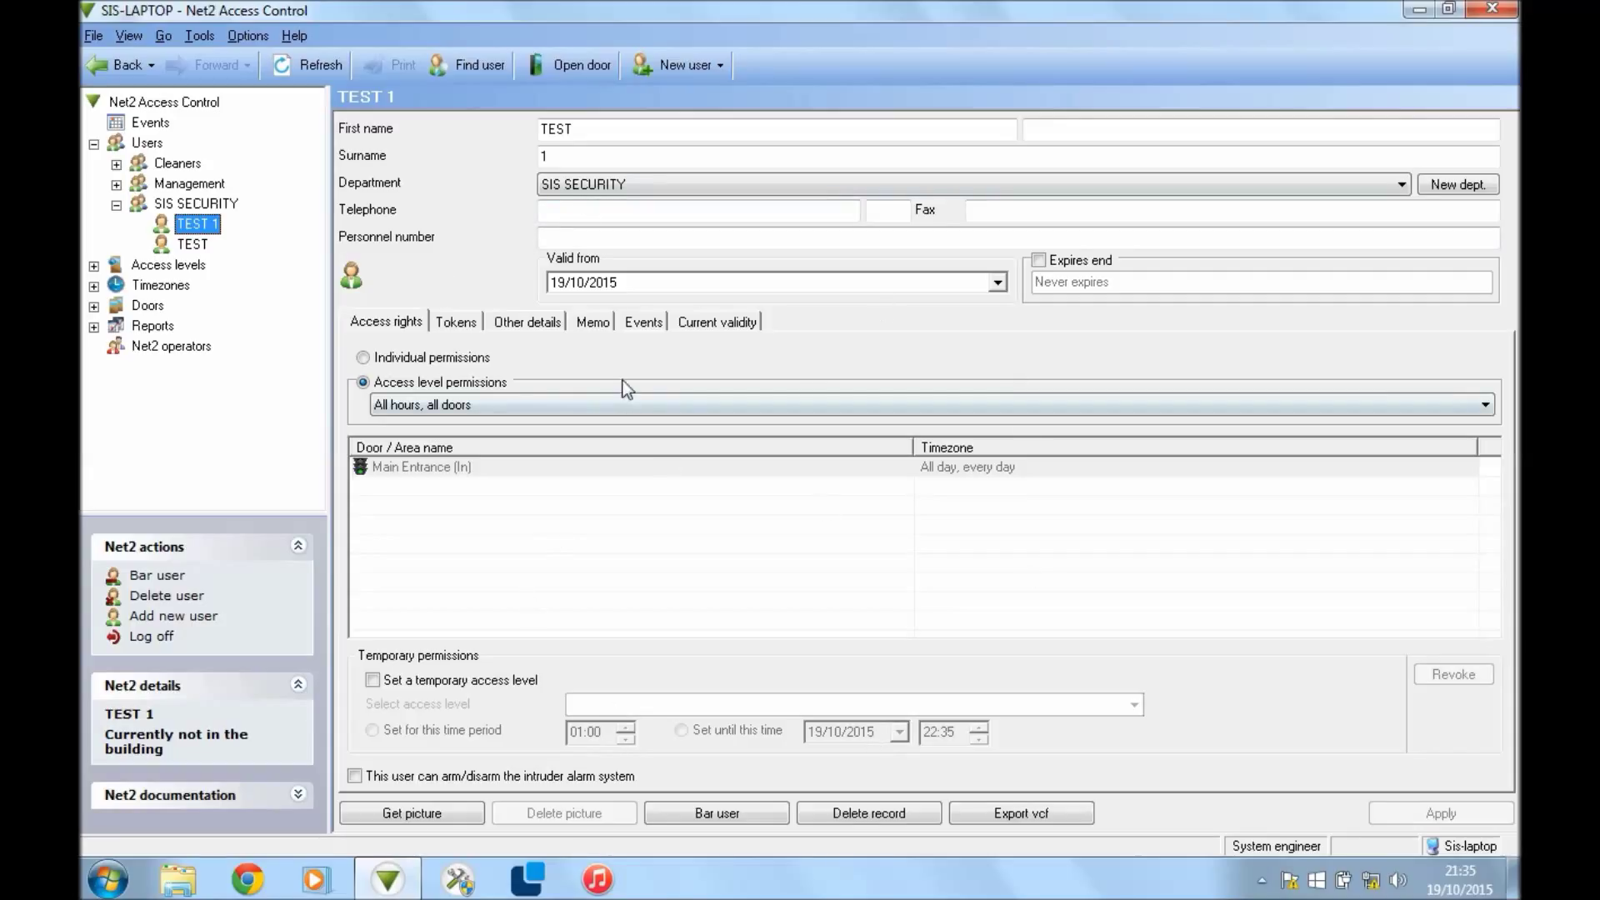
left_click(472, 323)
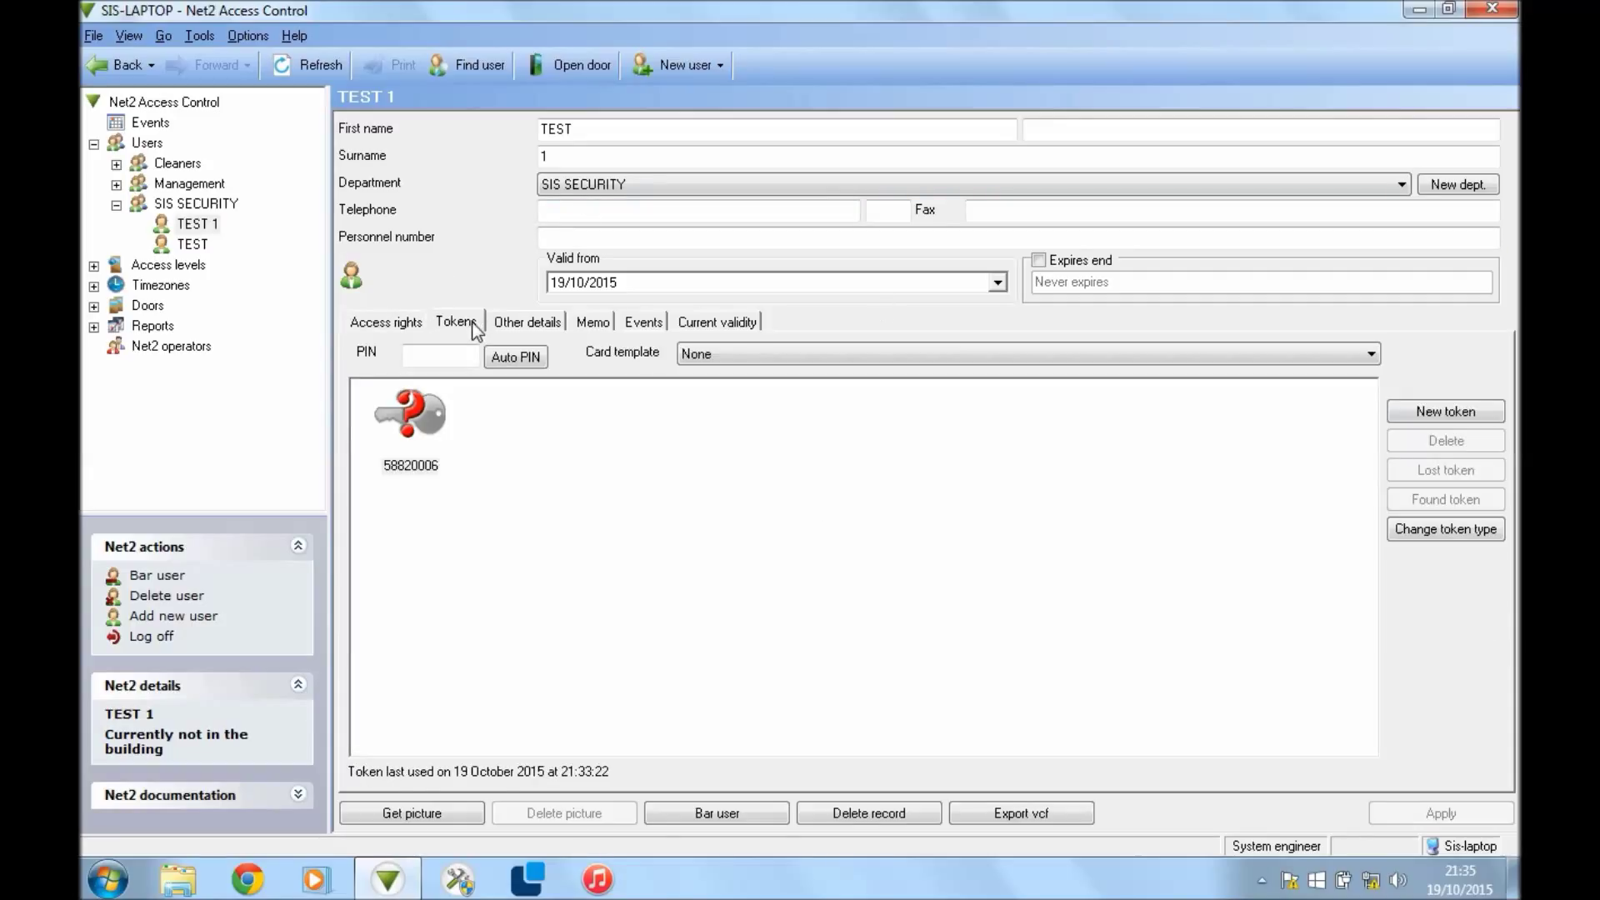
left_click(414, 429)
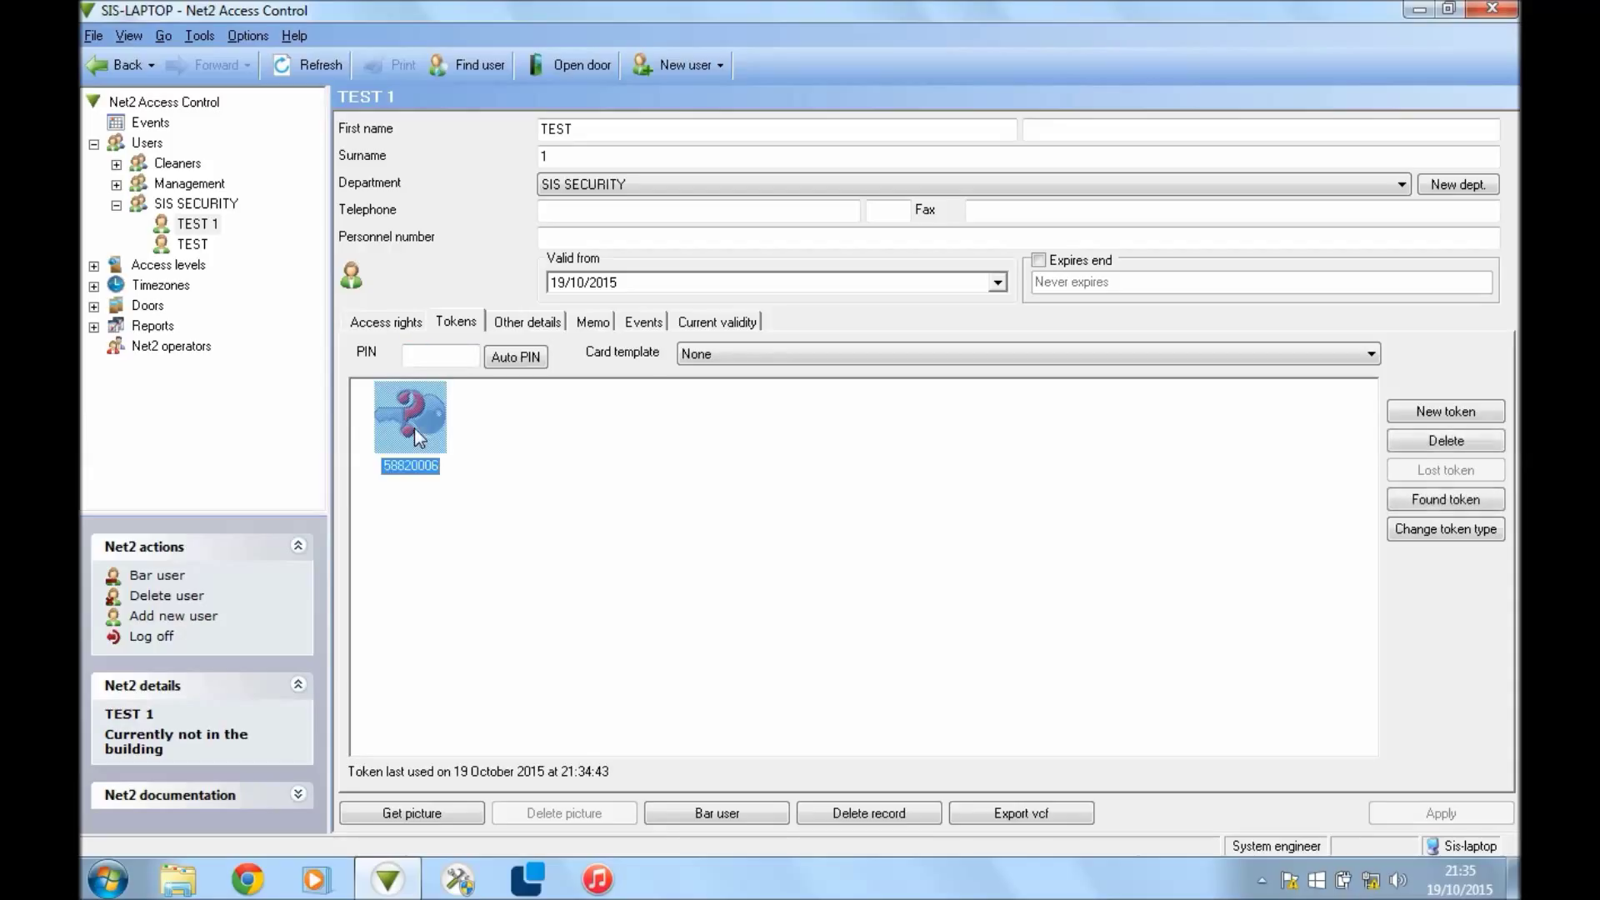
left_click(1453, 500)
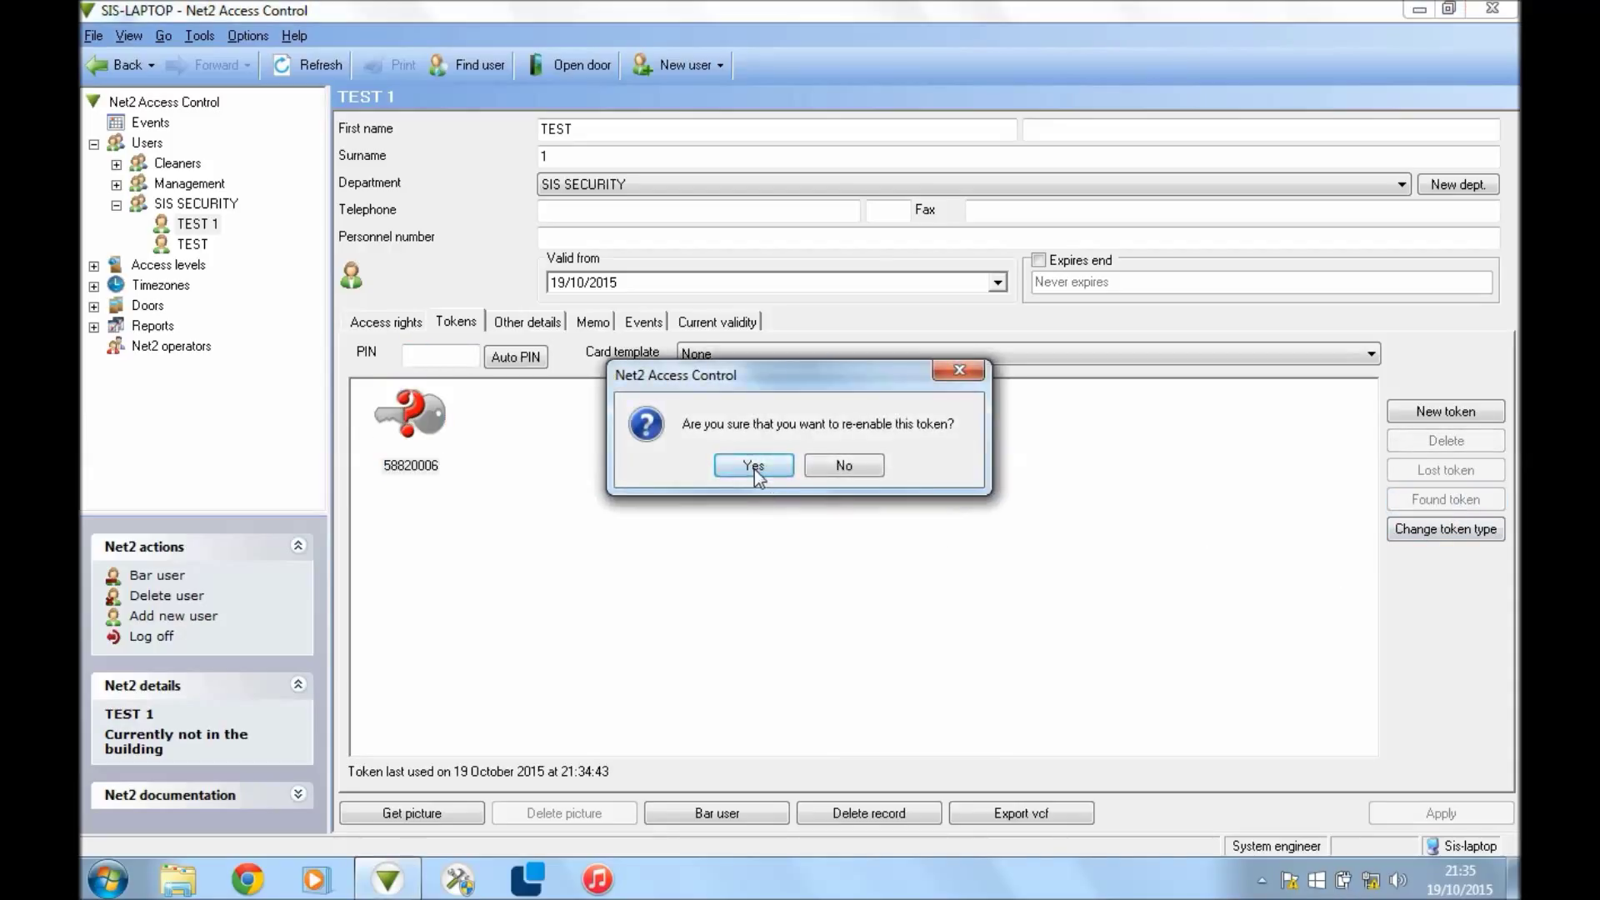
left_click(755, 467)
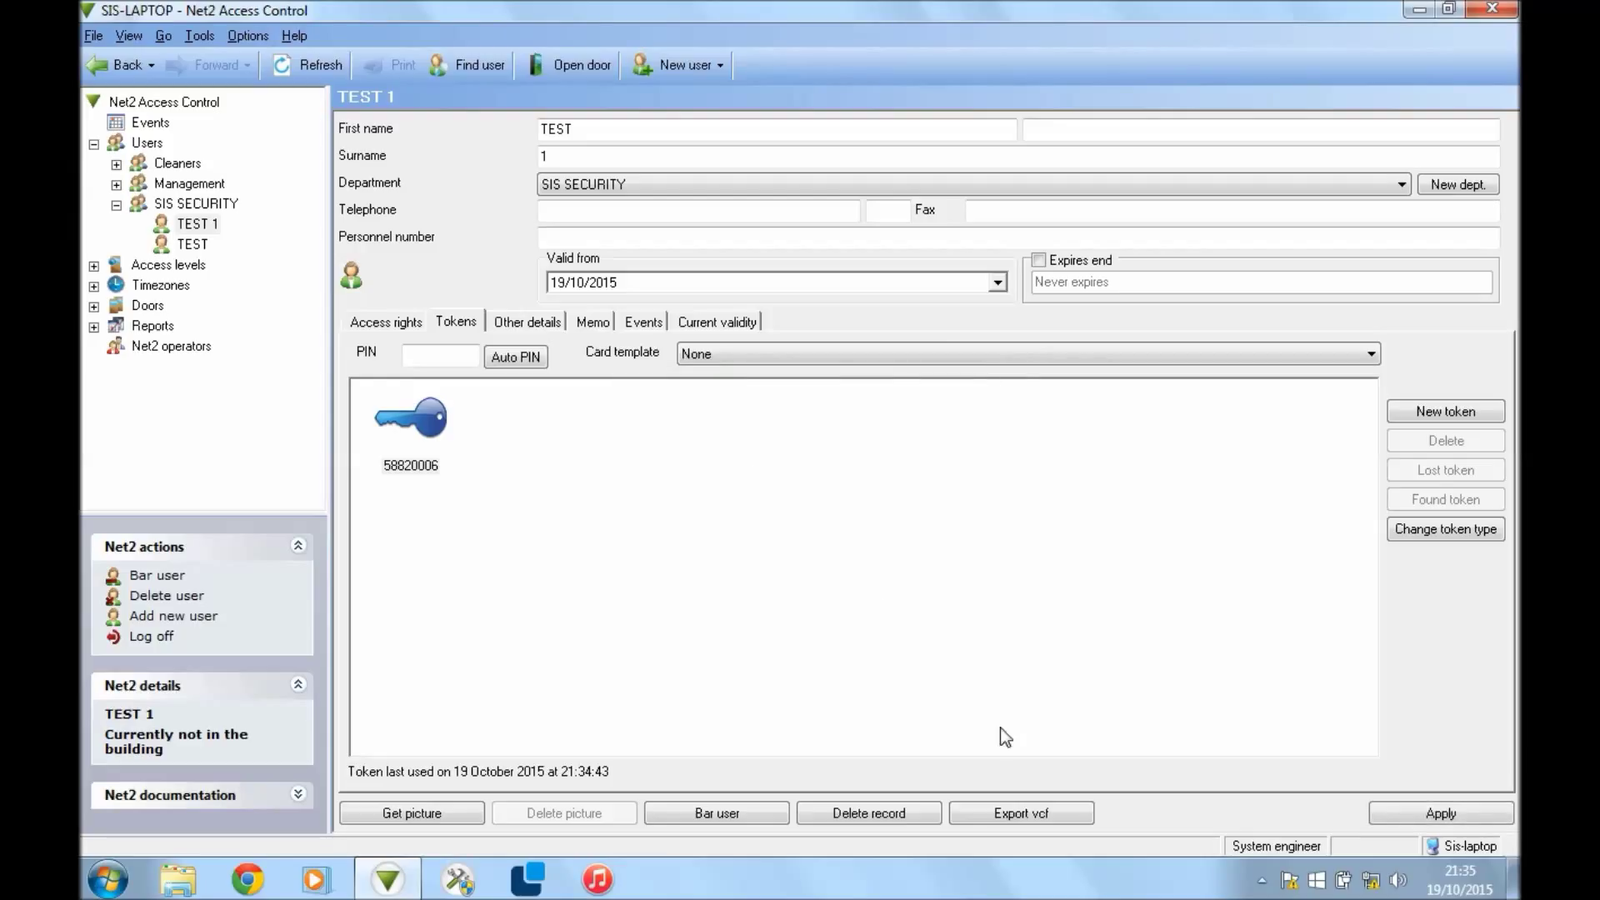
left_click(1389, 811)
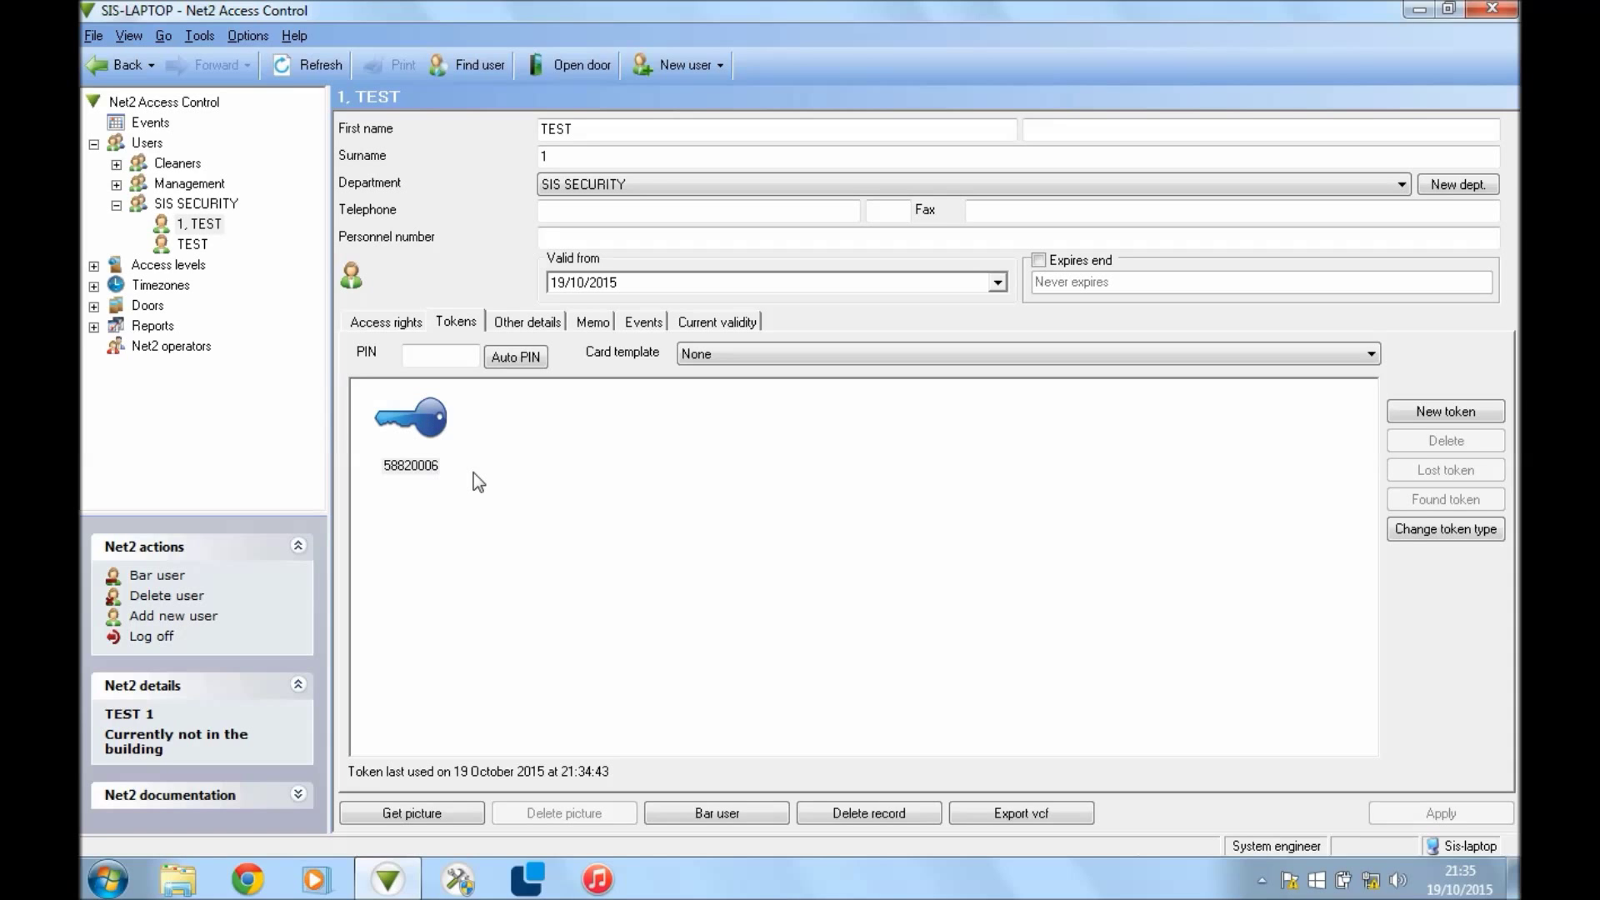
left_click(93, 144)
- Show the Events log, topped by the 21:35:28 details change for user 1, TEST
left_click(143, 125)
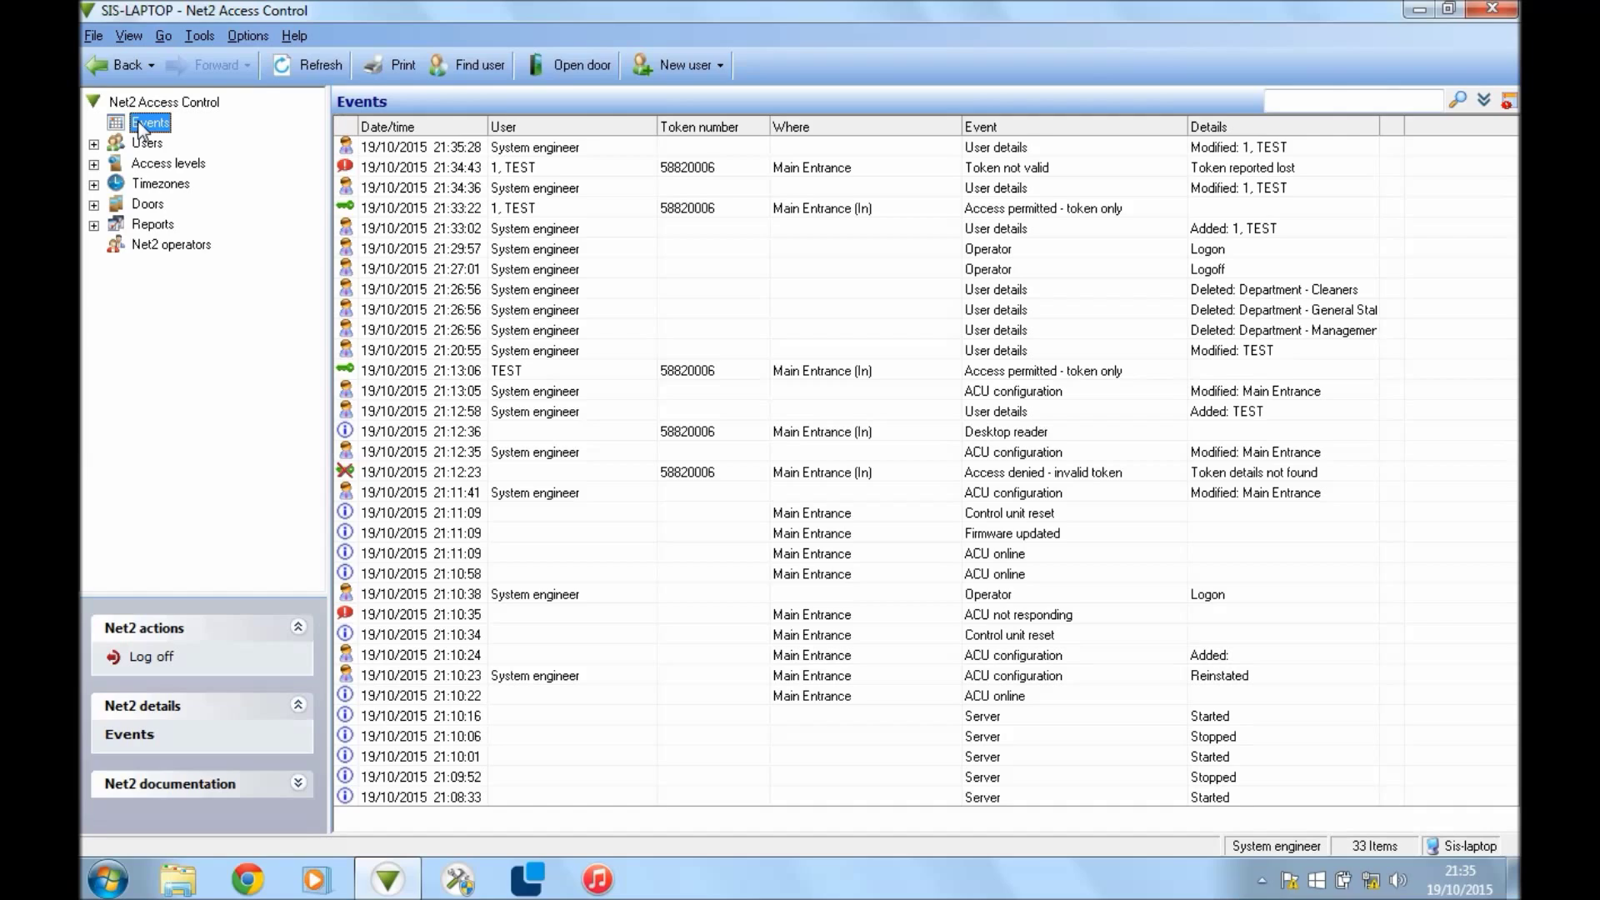